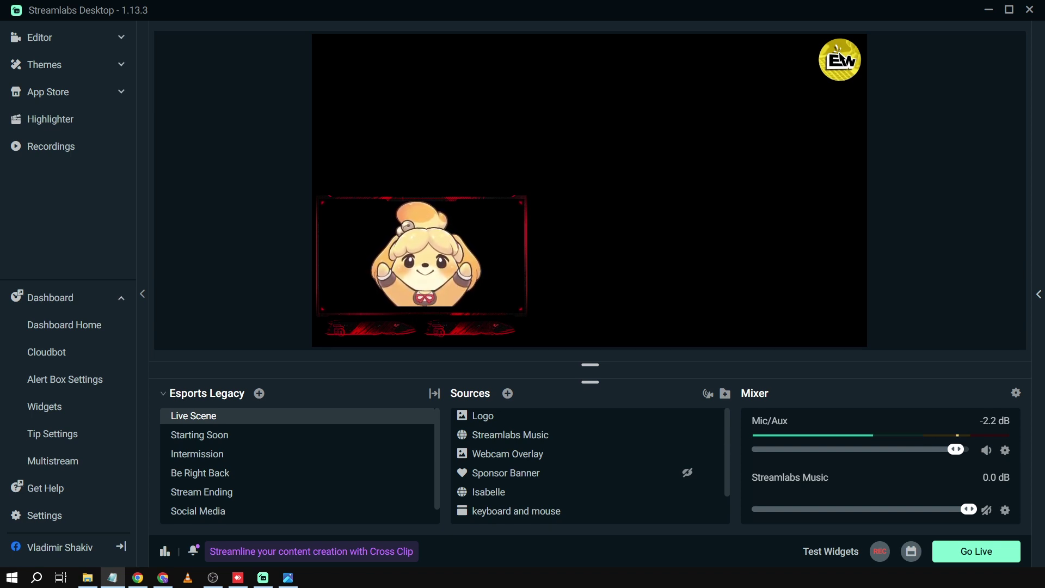
# Step: Preview Comment.jpg in Photos, browse through to Subscribe.jpg, then minimize the viewer
pyautogui.click(288, 577)
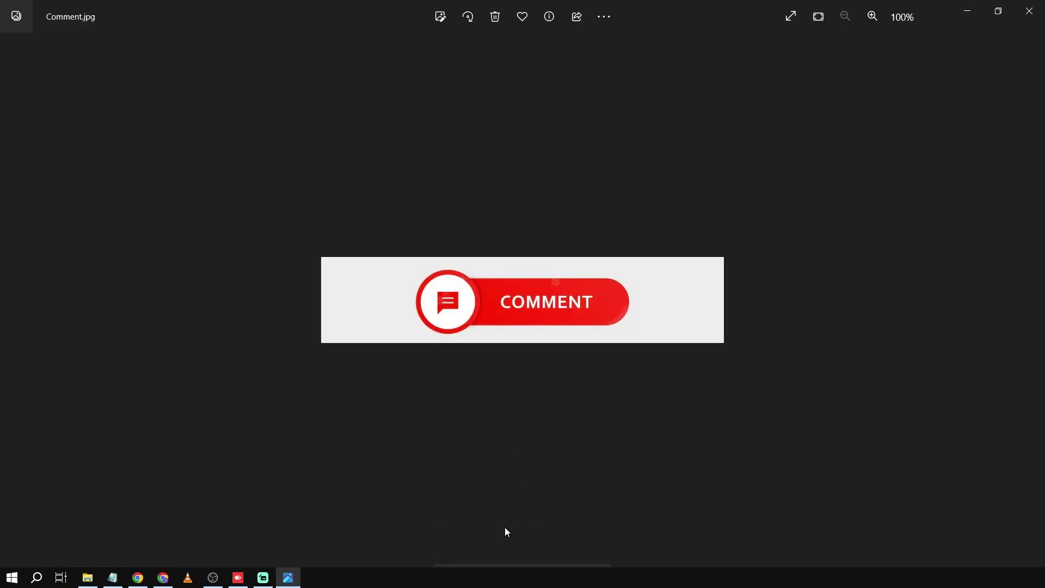
pyautogui.press('Right')
pyautogui.press('Right')
pyautogui.press('Right')
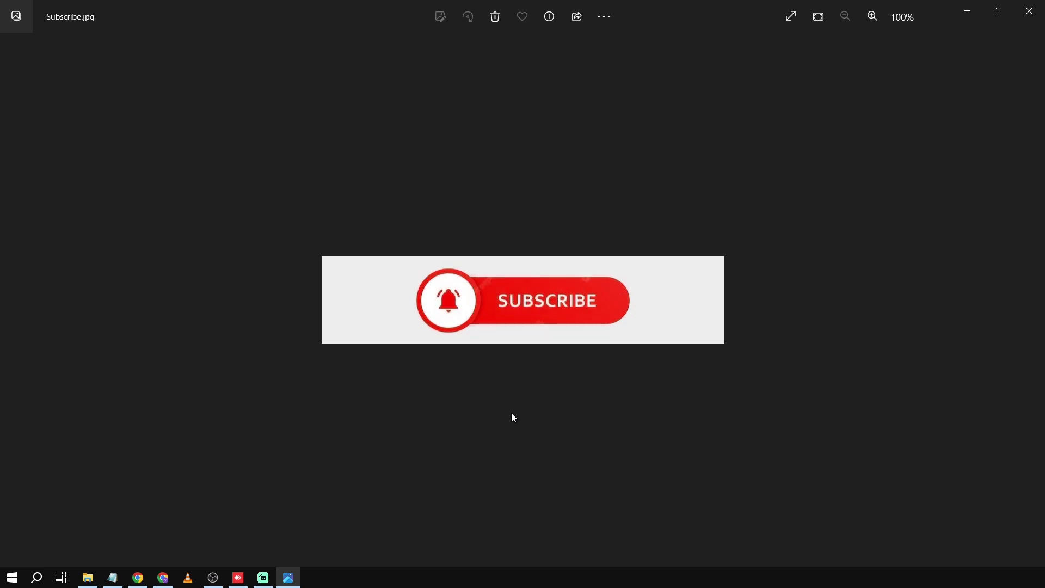
pyautogui.click(967, 12)
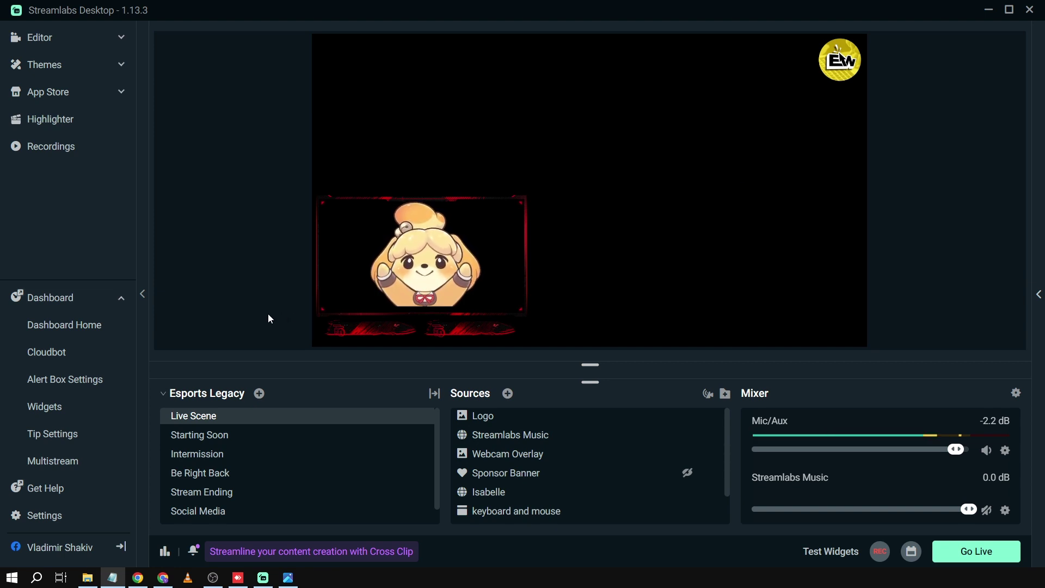
# Step: Add a new Sponsor Banner source named 'Subscribe, Like, Comment Share' instead of reusing the existing one
pyautogui.click(506, 393)
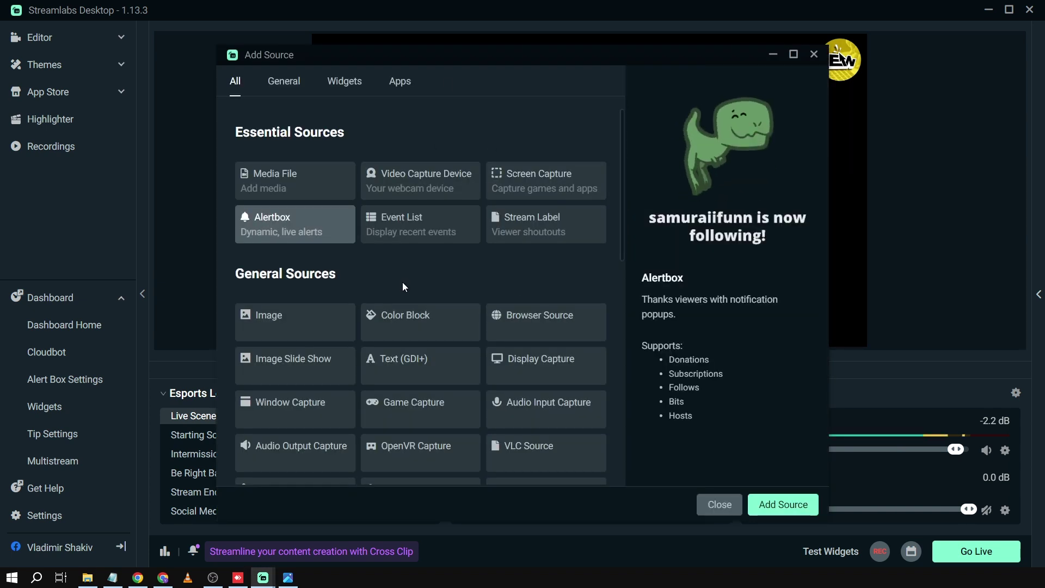
pyautogui.scroll(-2, 404, 285)
pyautogui.scroll(-6, 403, 282)
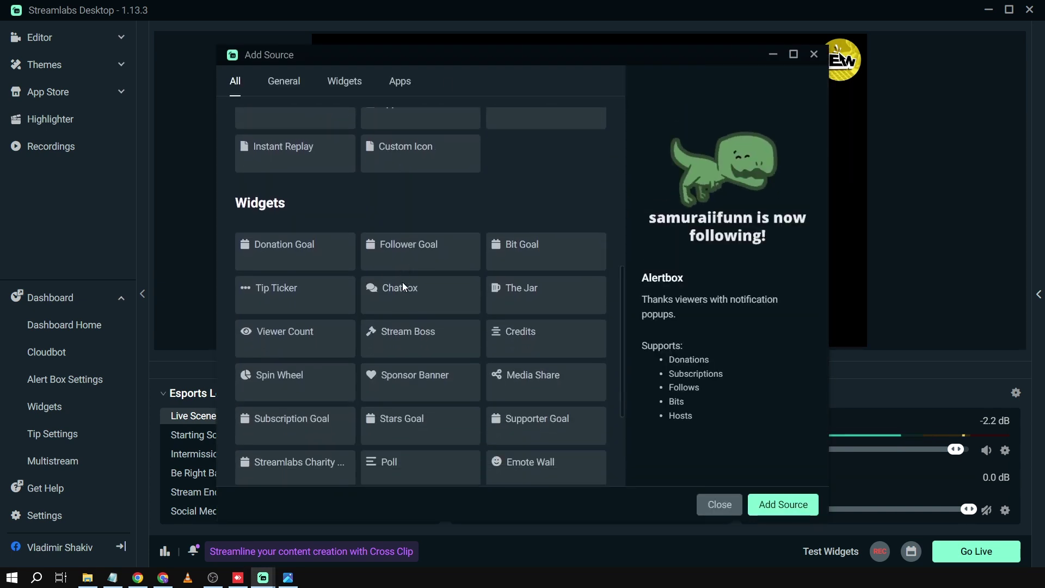
pyautogui.click(403, 298)
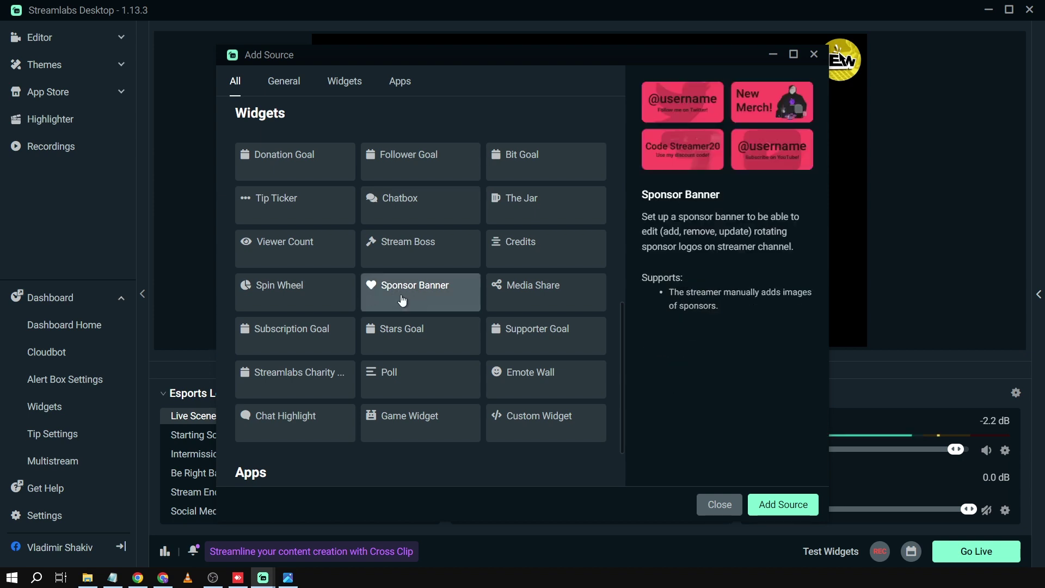
pyautogui.click(782, 504)
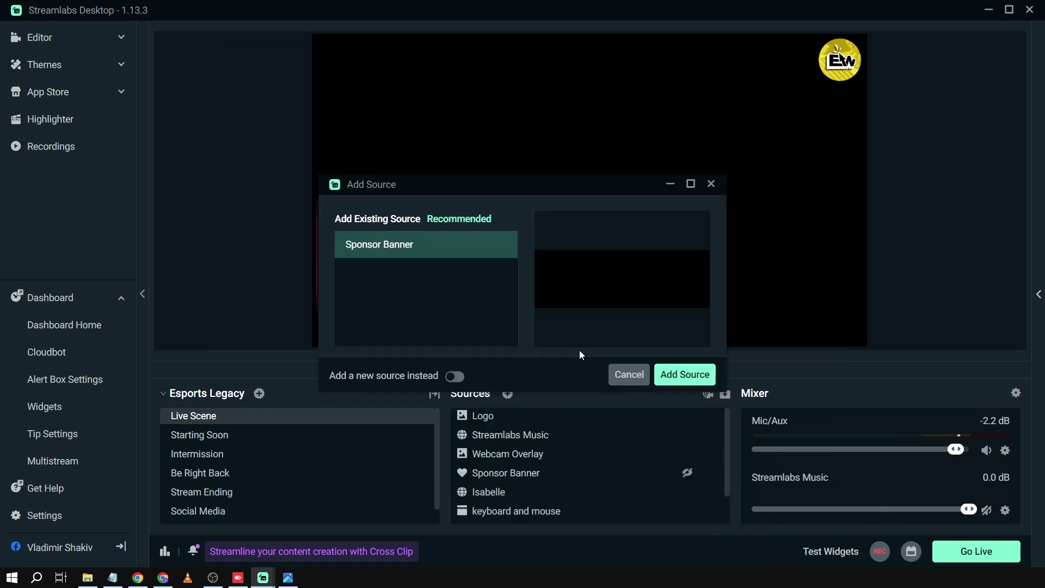
pyautogui.click(455, 376)
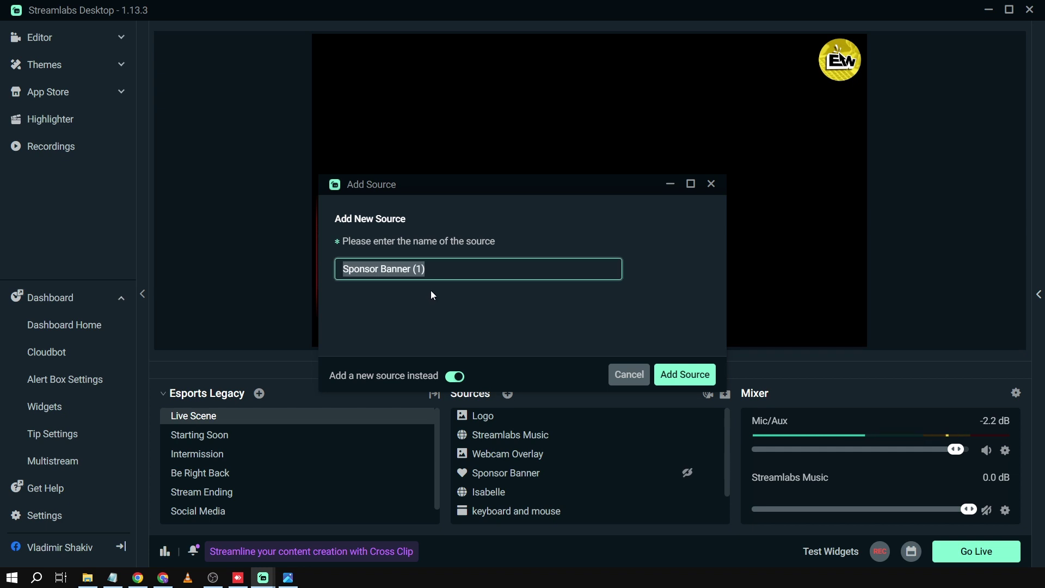
pyautogui.write('Subscribe, Like')
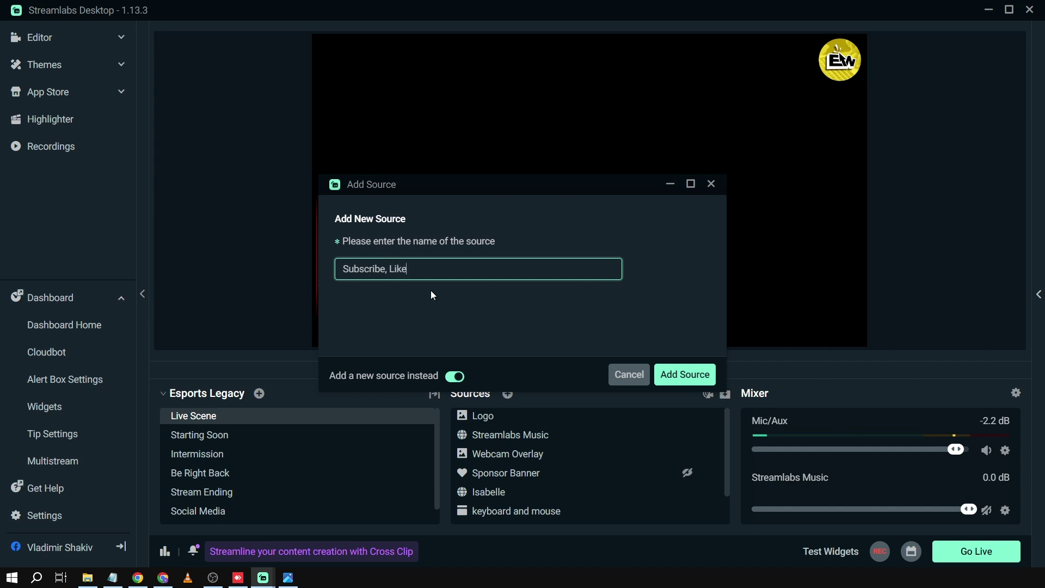
pyautogui.write(', Comment Share')
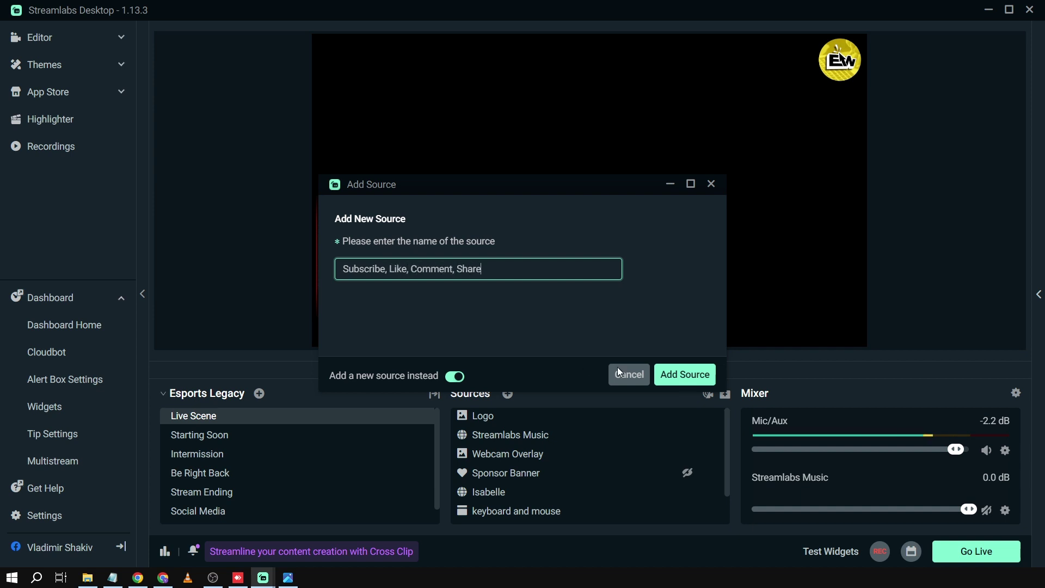
# Step: Add the named banner source, check its Image Set settings, and close them
pyautogui.click(679, 375)
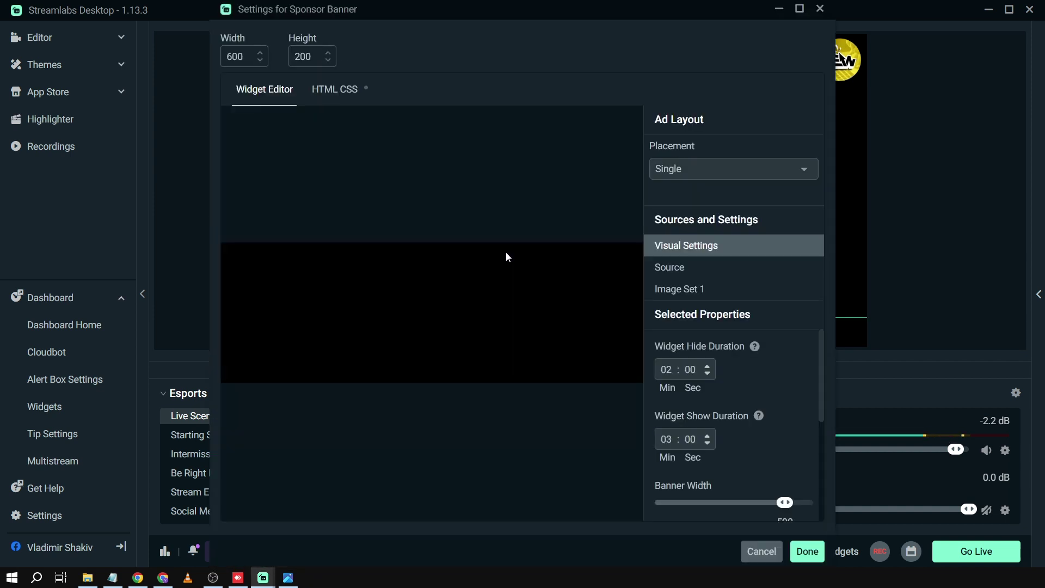
pyautogui.click(696, 292)
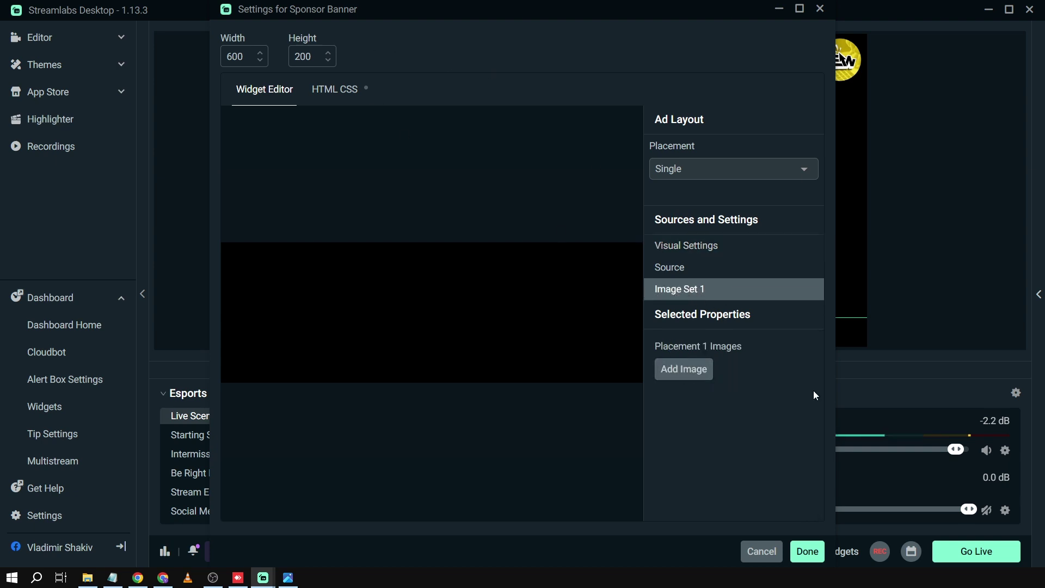
pyautogui.click(813, 555)
# Step: Enlarge the banner box and move it to the canvas top-left above Isabelle
pyautogui.click(767, 296)
pyautogui.click(550, 425)
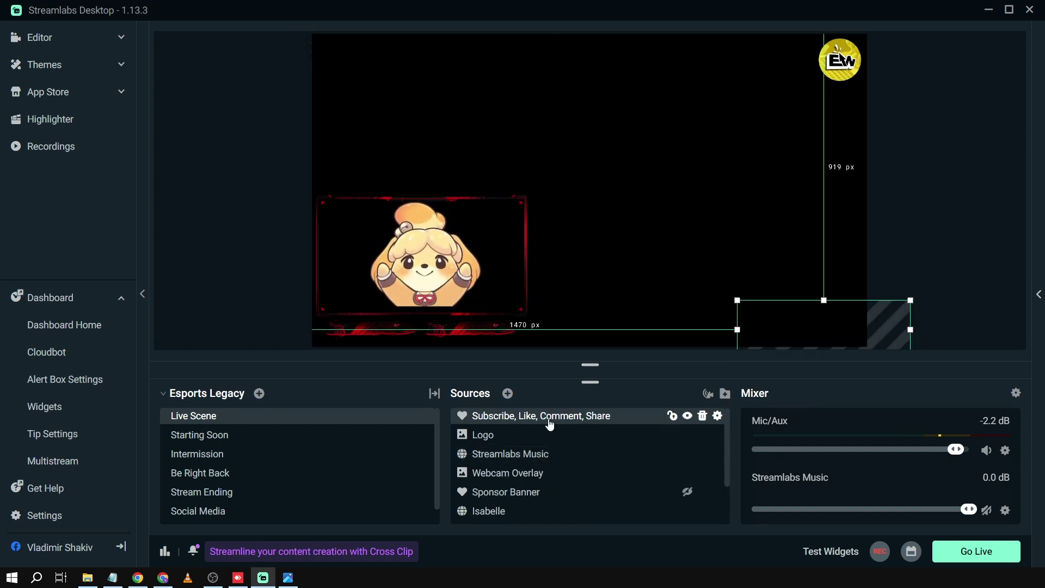
pyautogui.click(511, 454)
pyautogui.moveTo(849, 327); pyautogui.dragTo(717, 220)
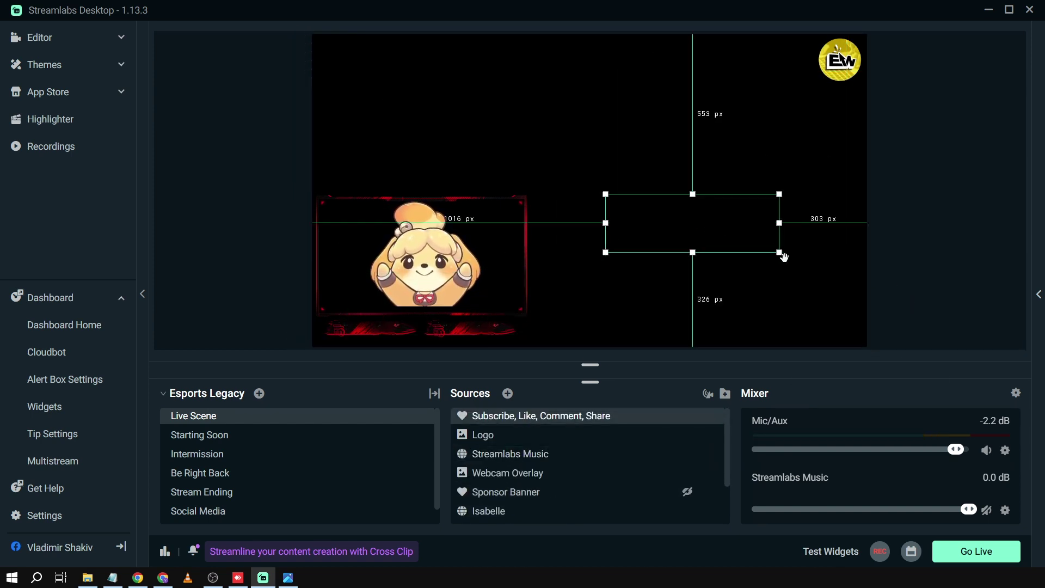
pyautogui.moveTo(780, 253); pyautogui.dragTo(760, 235)
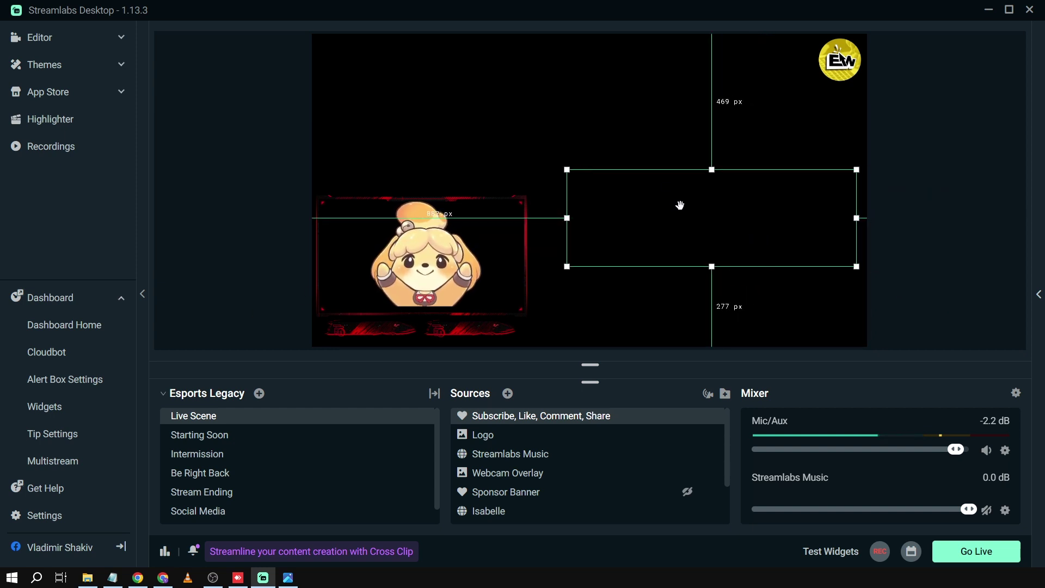
pyautogui.moveTo(680, 204); pyautogui.dragTo(425, 124)
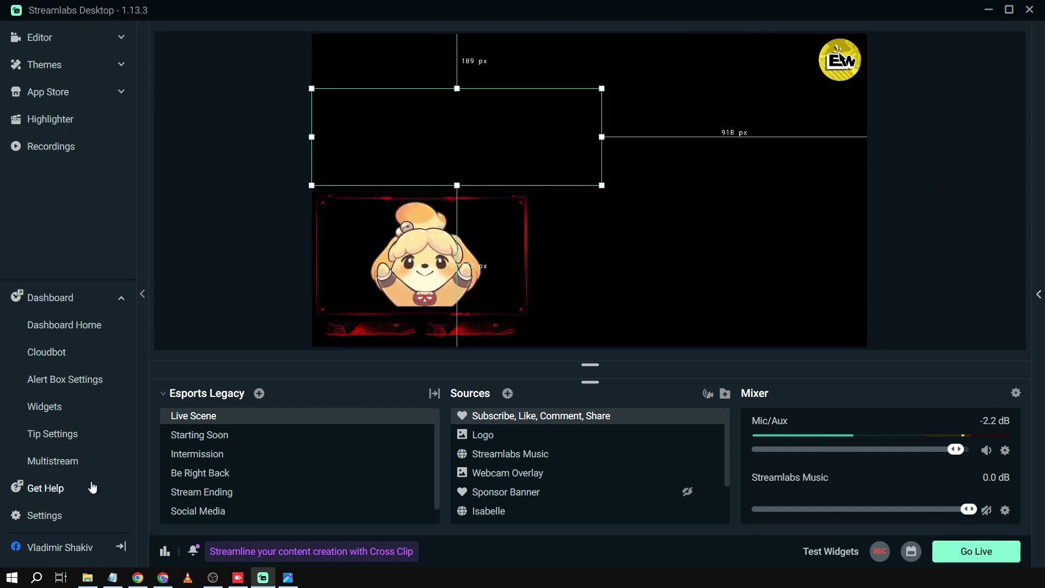
# Step: Open the Sponsor Banner widget settings (590px × 170px) from the dashboard's All Widgets gallery
pyautogui.click(63, 326)
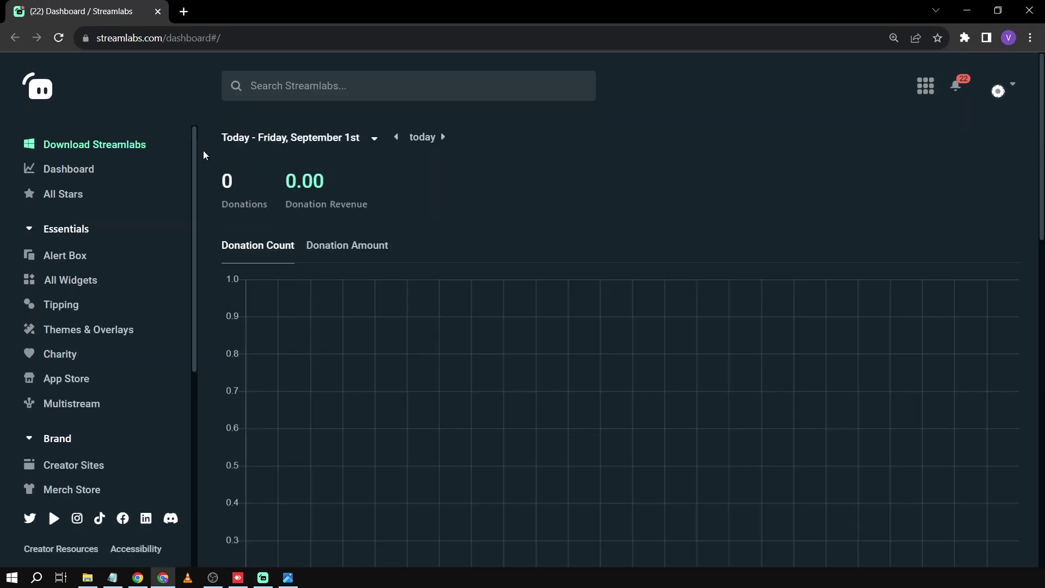
pyautogui.click(82, 280)
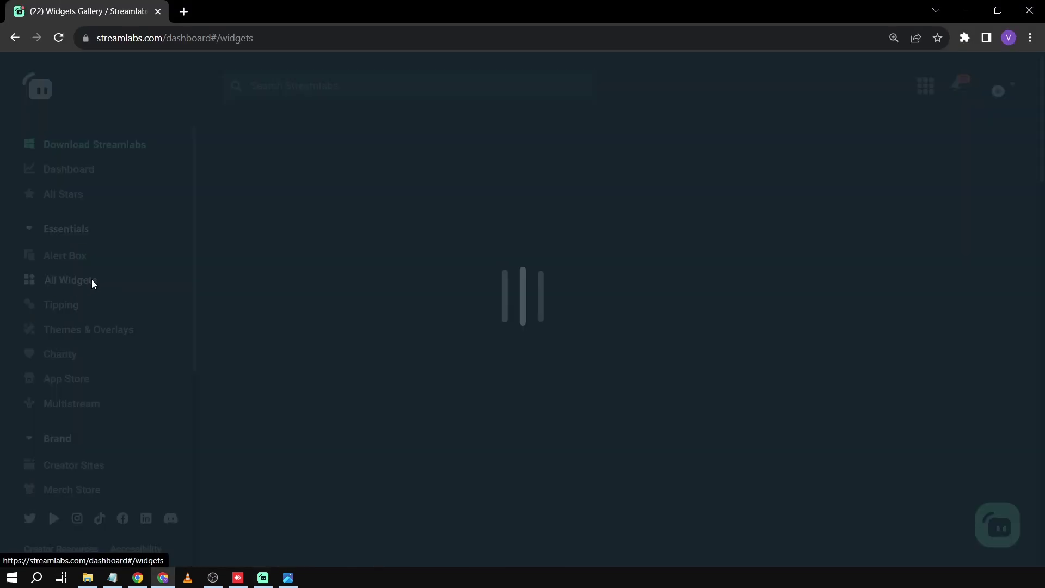
pyautogui.scroll(-15, 508, 268)
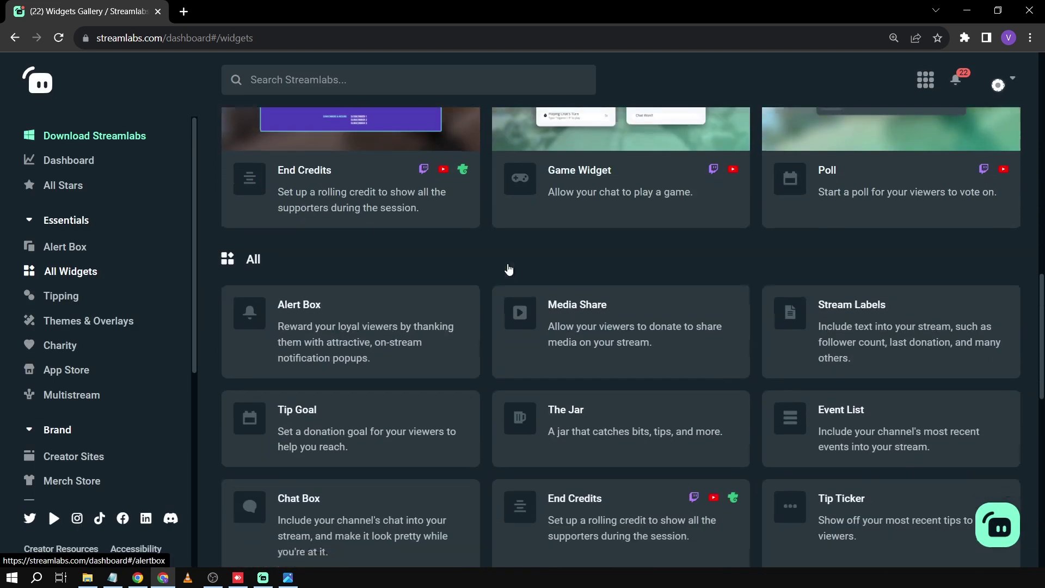
pyautogui.scroll(-10, 509, 268)
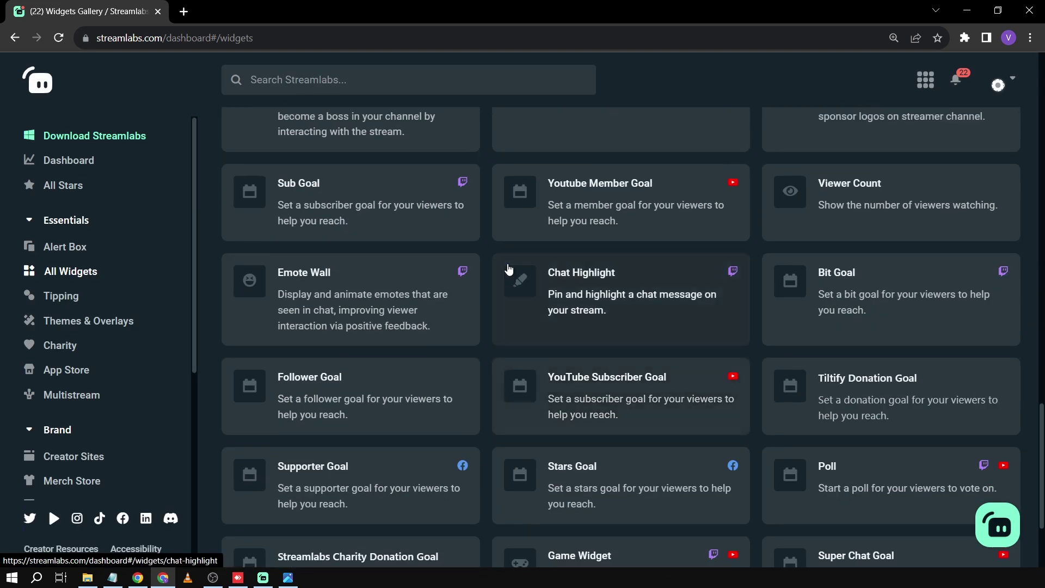
pyautogui.scroll(4, 508, 269)
pyautogui.click(807, 299)
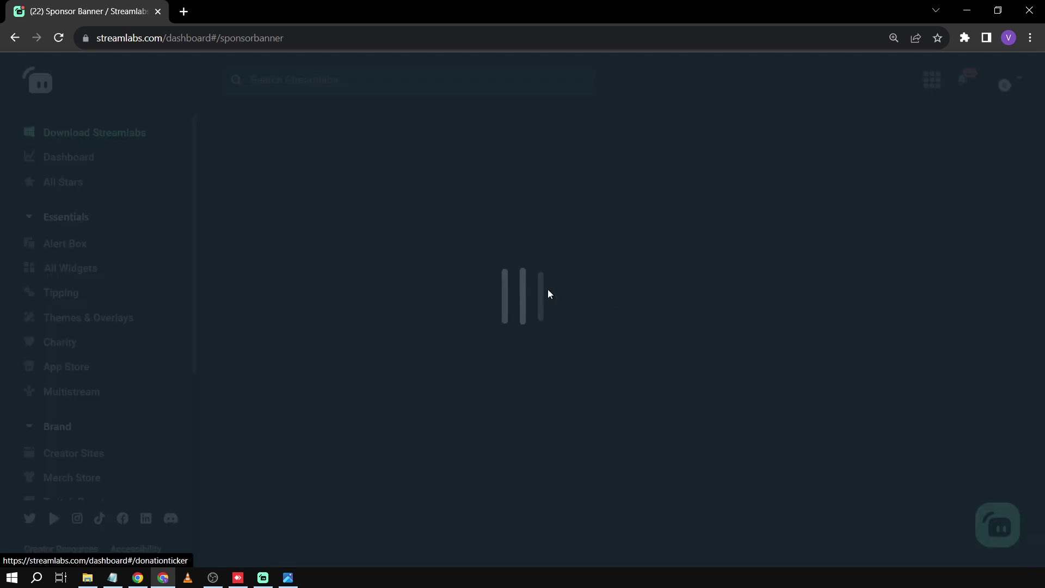
pyautogui.scroll(-8, 388, 281)
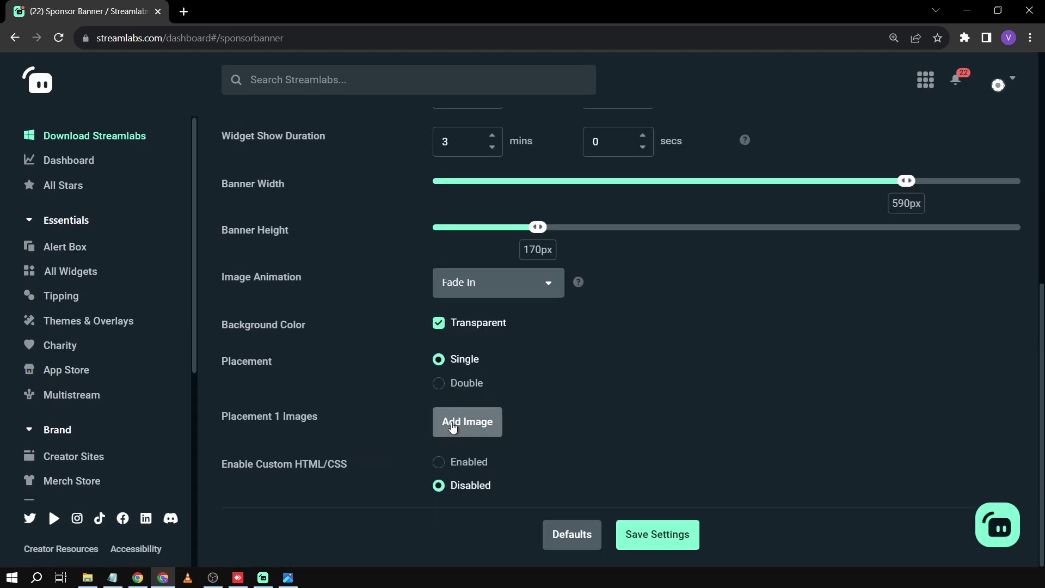
# Step: Open the Uploads tab of the Images Gallery for the first banner slot, and the banner folder in File Explorer
pyautogui.click(452, 428)
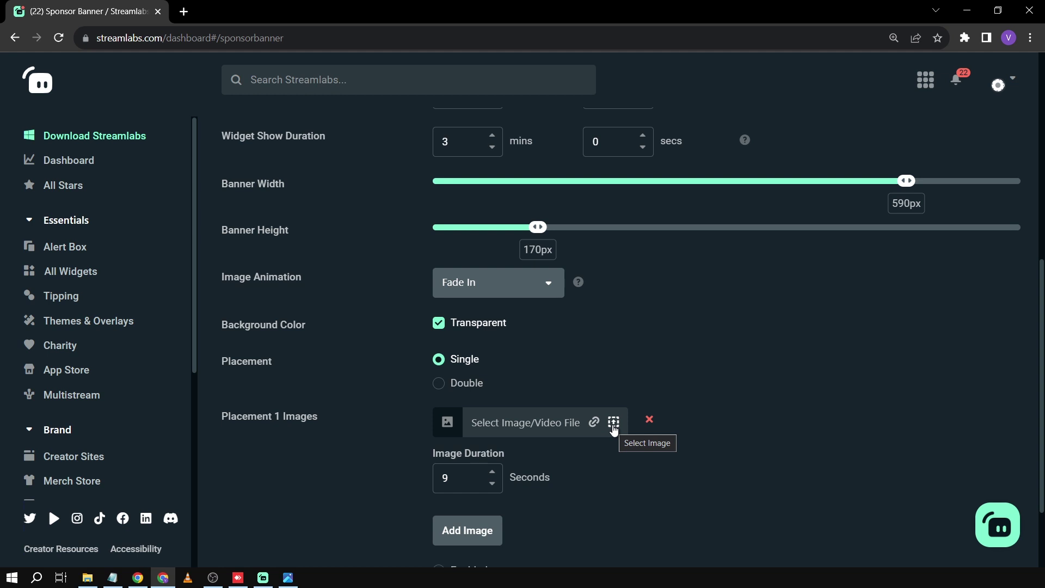
pyautogui.click(614, 424)
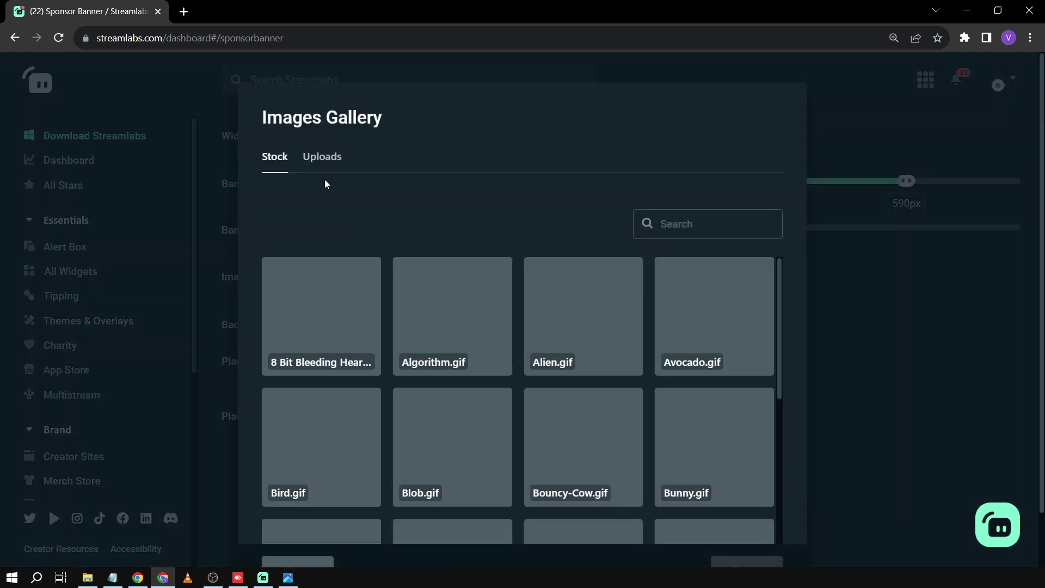
pyautogui.click(323, 159)
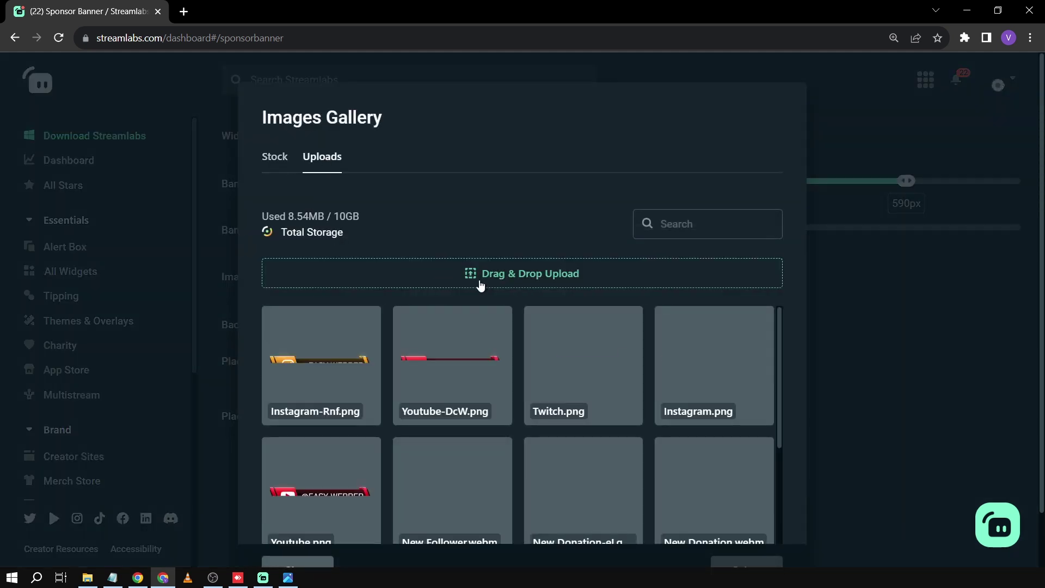
pyautogui.click(89, 578)
# Step: Drag Comment.jpg, Like.jpg, Share.jpg and Subscribe.jpg from File Explorer into the gallery's upload box
pyautogui.hotkey('ctrl', 'a')
pyautogui.moveTo(478, 226); pyautogui.dragTo(312, 188)
pyautogui.hotkey('alt', 'Tab')
pyautogui.moveTo(386, 291); pyautogui.dragTo(446, 348)
pyautogui.hotkey('alt', 'Tab')
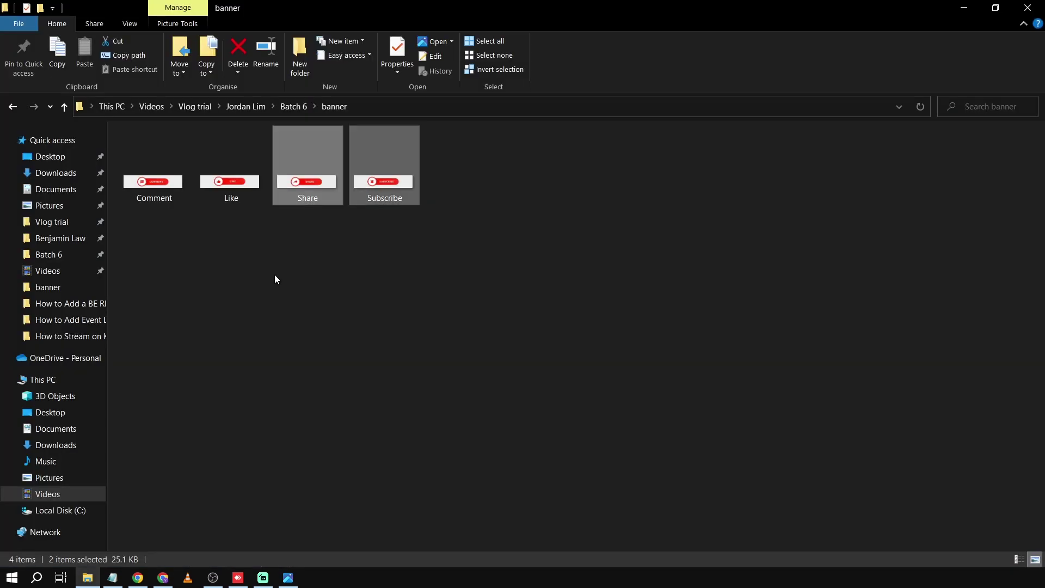
pyautogui.moveTo(274, 274); pyautogui.dragTo(470, 350)
pyautogui.hotkey('alt', 'Tab')
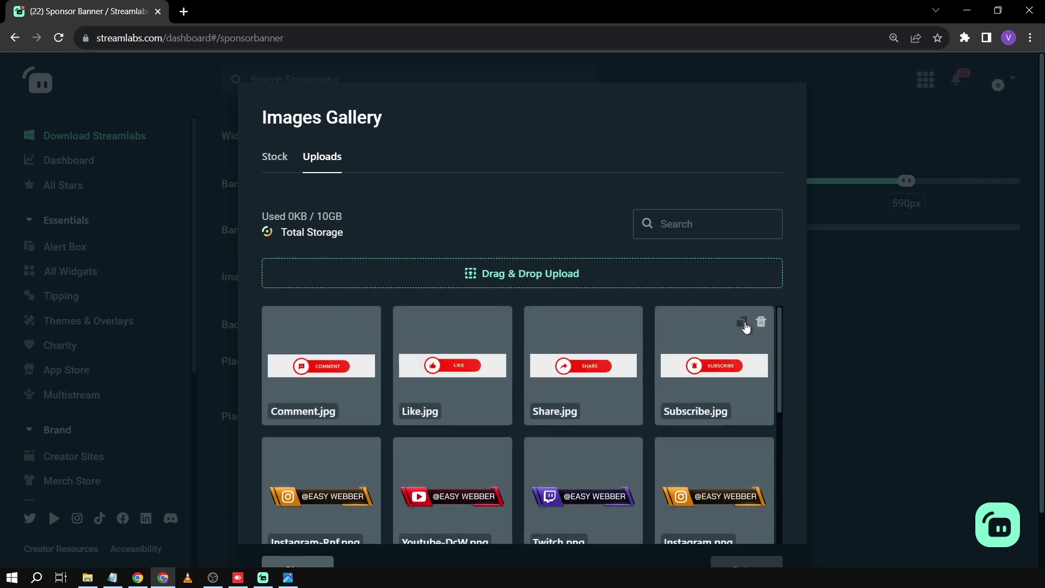
# Step: Set Subscribe.jpg as the first banner image and add another image slot
pyautogui.click(742, 323)
pyautogui.hotkey('ctrl', '-')
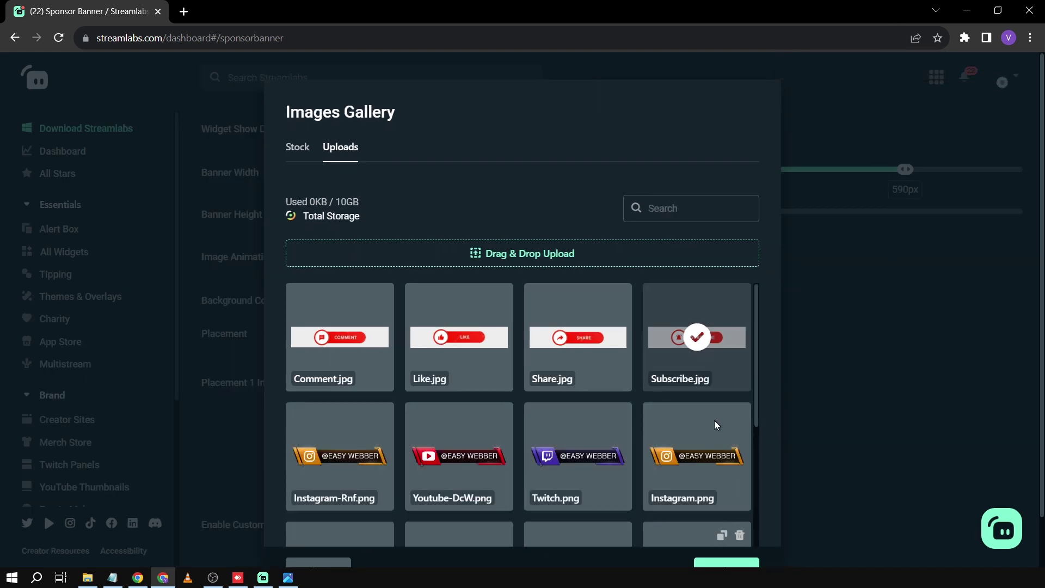
pyautogui.hotkey('ctrl', '-')
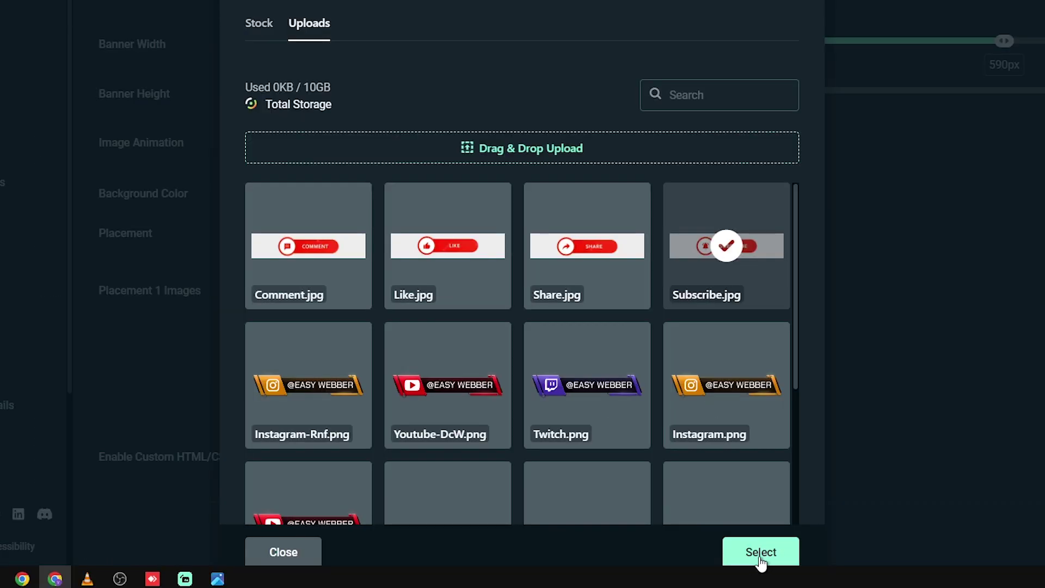
pyautogui.click(745, 549)
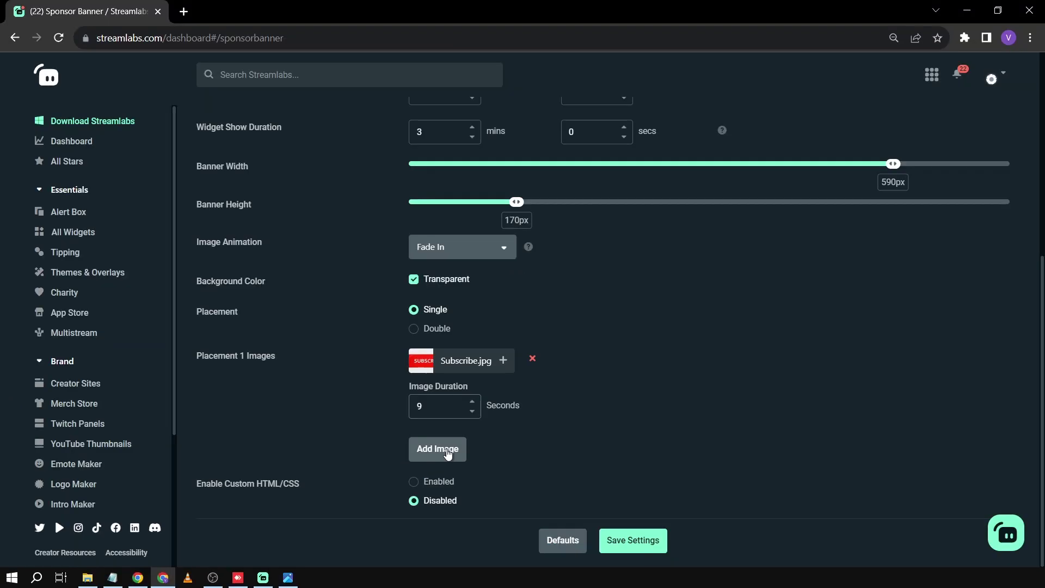
pyautogui.click(436, 447)
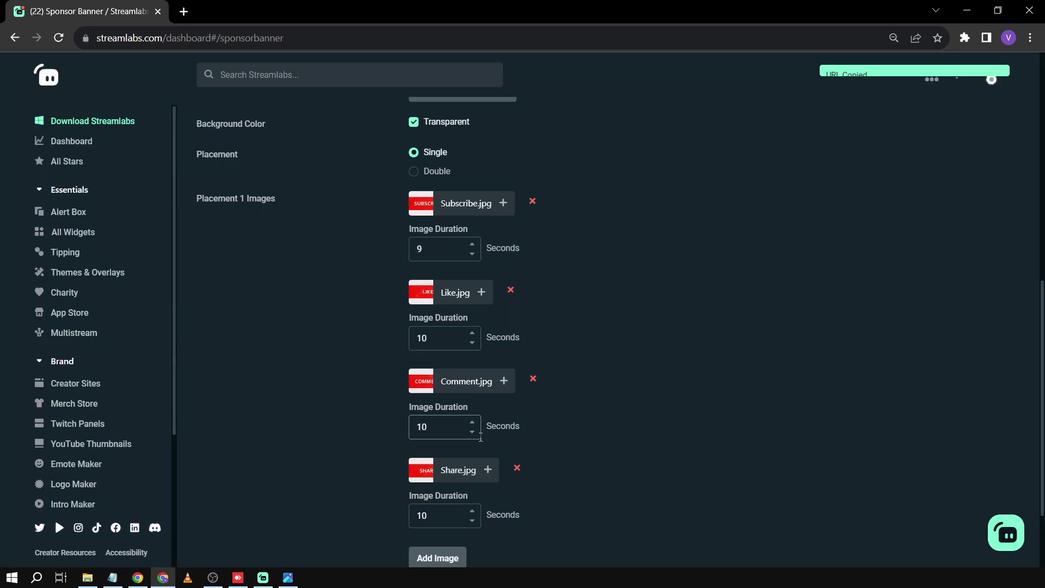
# Step: Set the Image Duration of the Like, Comment and Share images to 4 seconds
pyautogui.click(471, 431)
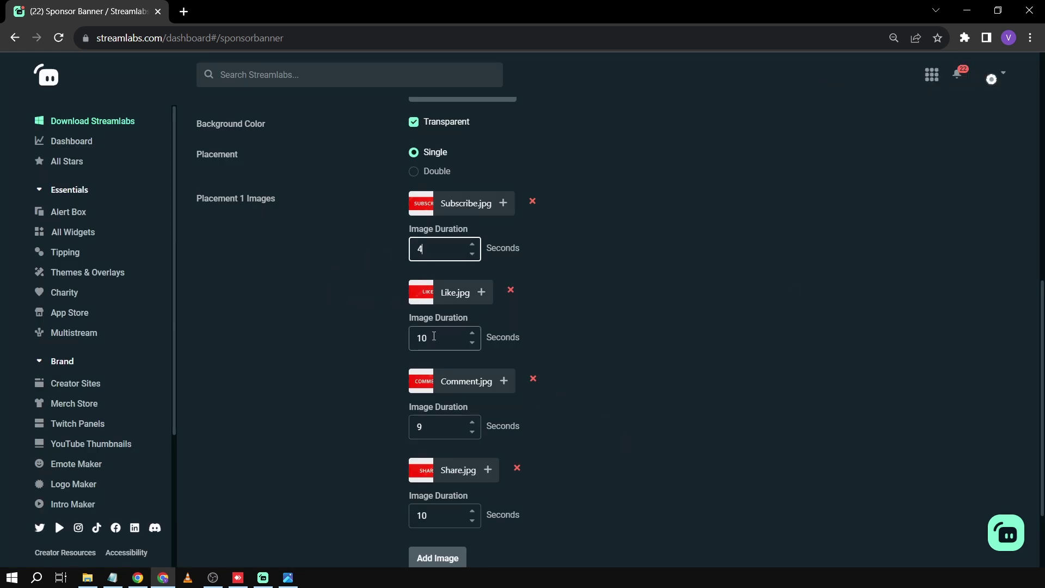
pyautogui.write('4')
pyautogui.scroll(-1, 383, 359)
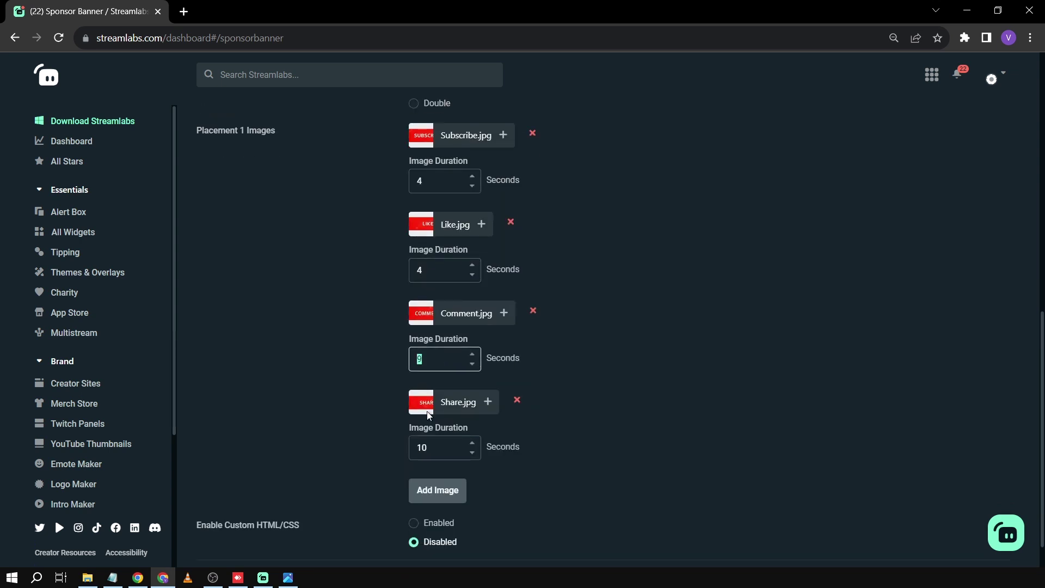
pyautogui.write('4')
pyautogui.scroll(-1, 339, 451)
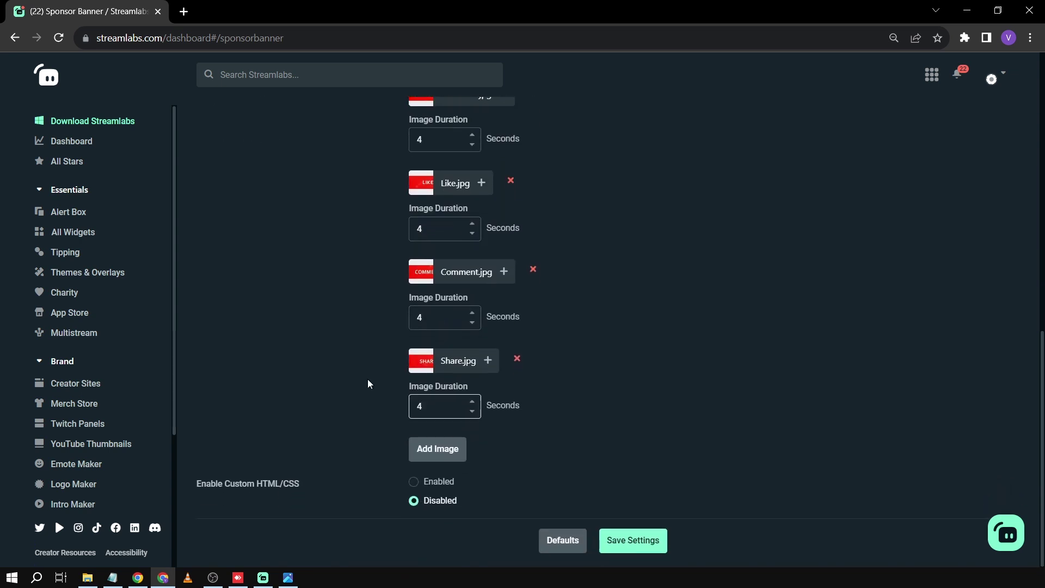
# Step: Edit the banner's hide and show duration minute values
pyautogui.scroll(8, 367, 388)
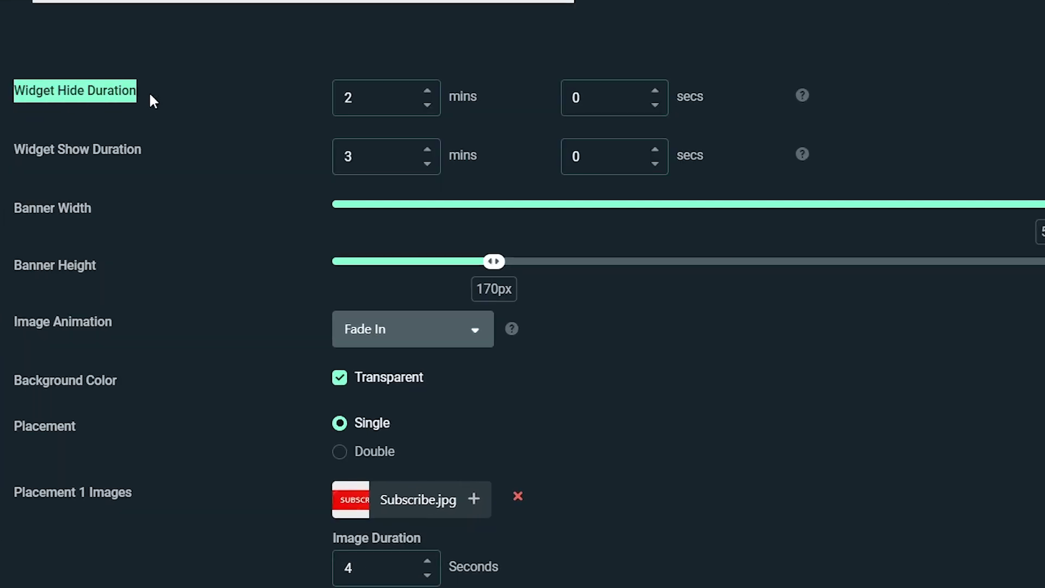
pyautogui.doubleClick(346, 97)
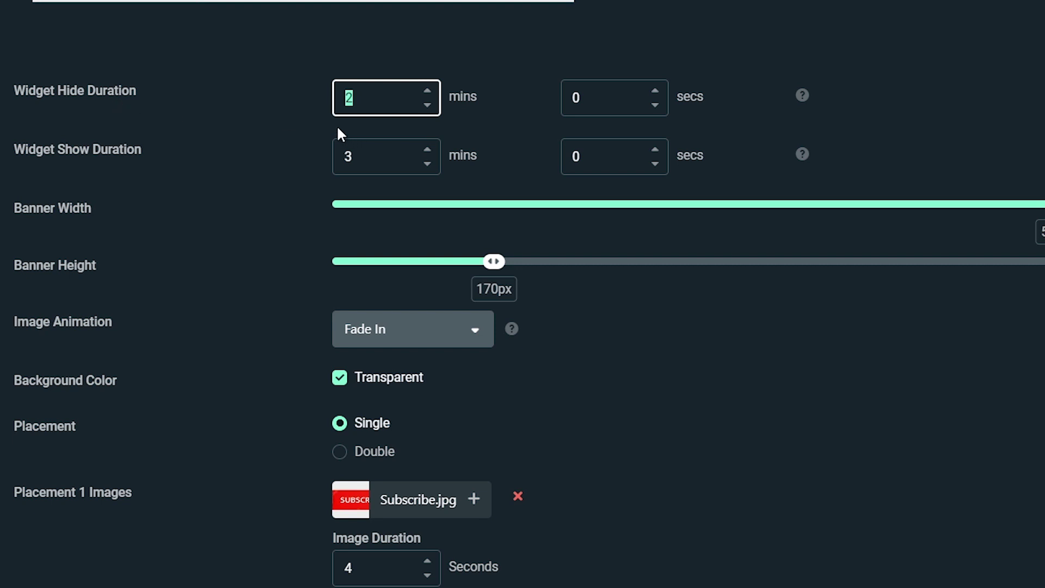
pyautogui.moveTo(42, 152); pyautogui.dragTo(104, 152)
pyautogui.click(372, 151)
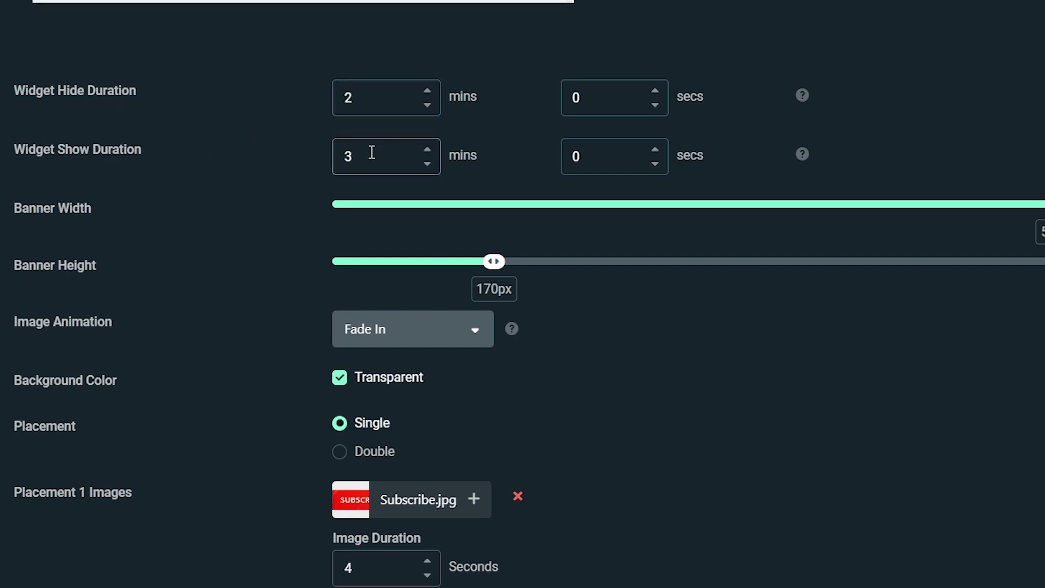
pyautogui.moveTo(378, 154); pyautogui.dragTo(245, 159)
pyautogui.click(246, 157)
pyautogui.scroll(-2, 246, 159)
# Step: Change the Image Animation from Fade In to Bounce
pyautogui.click(387, 227)
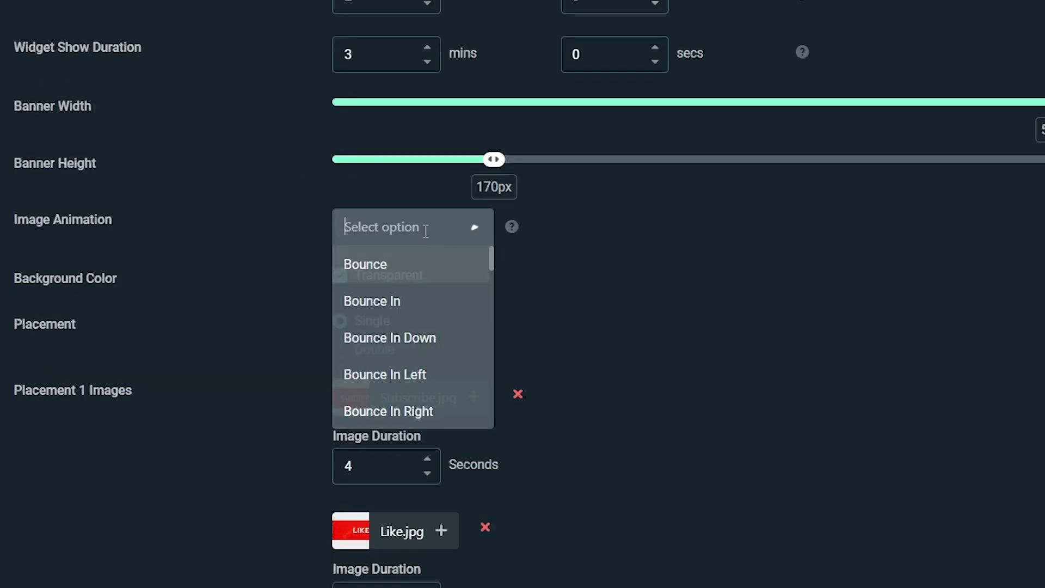
pyautogui.click(389, 281)
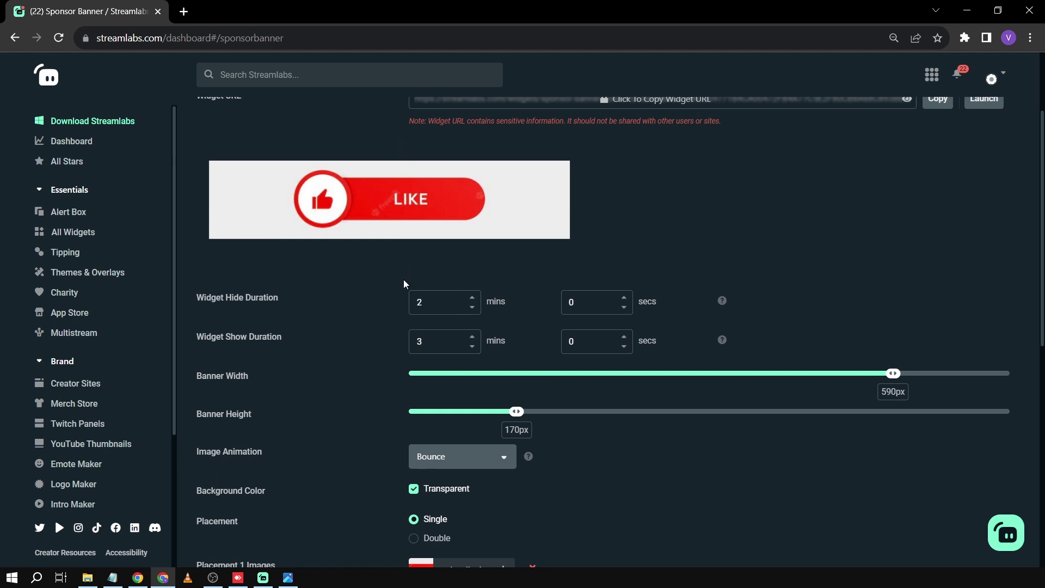
pyautogui.scroll(-9, 404, 282)
# Step: Save the Sponsor Banner settings and nudge the banner slightly right in the Live Scene
pyautogui.click(641, 542)
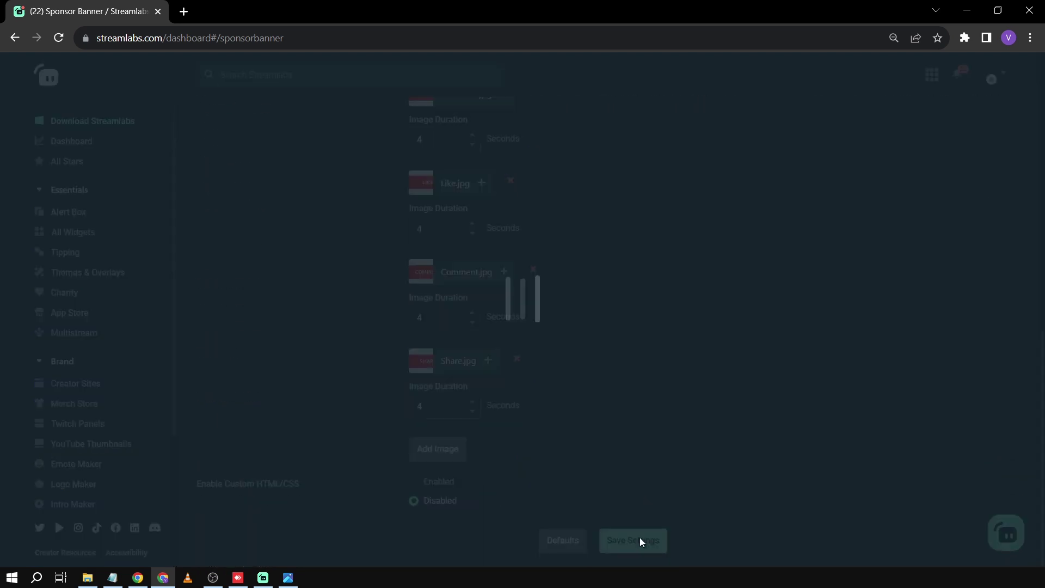
pyautogui.click(262, 577)
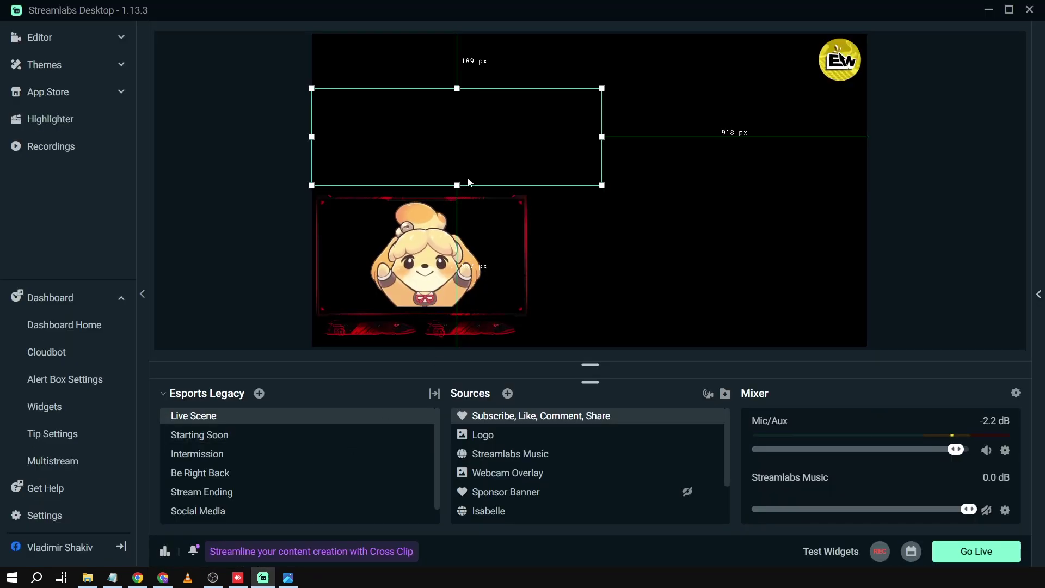
pyautogui.moveTo(452, 140); pyautogui.dragTo(498, 140)
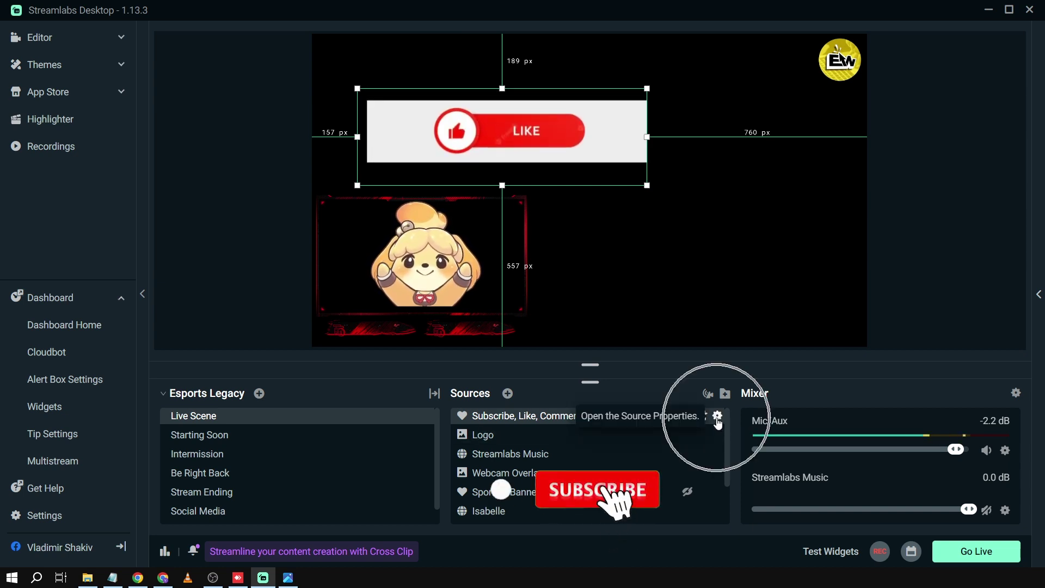
pyautogui.rightClick(641, 421)
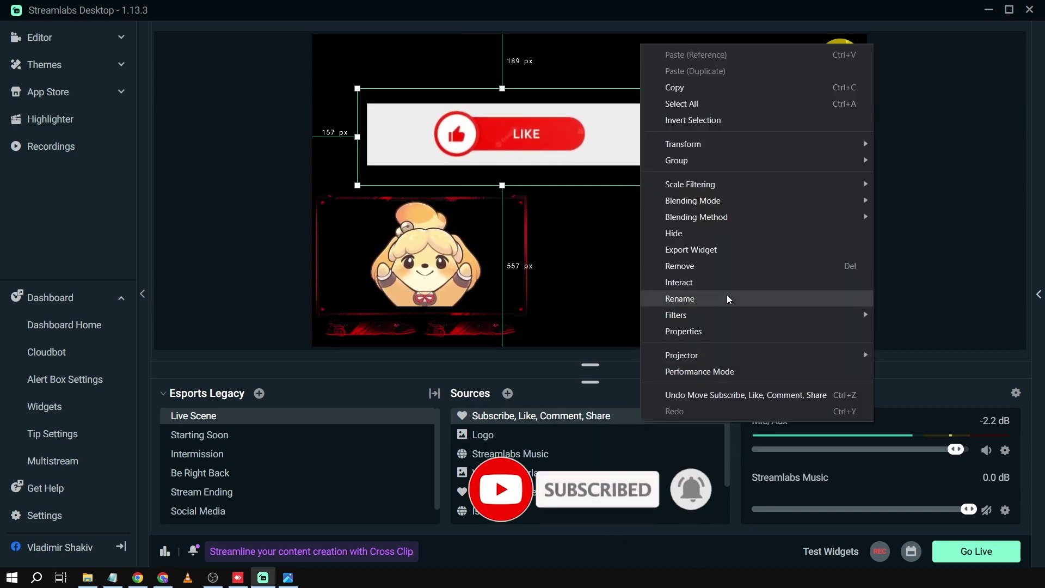
# Step: Add a Color Key filter to the banner source
pyautogui.moveTo(742, 315)
pyautogui.click(911, 312)
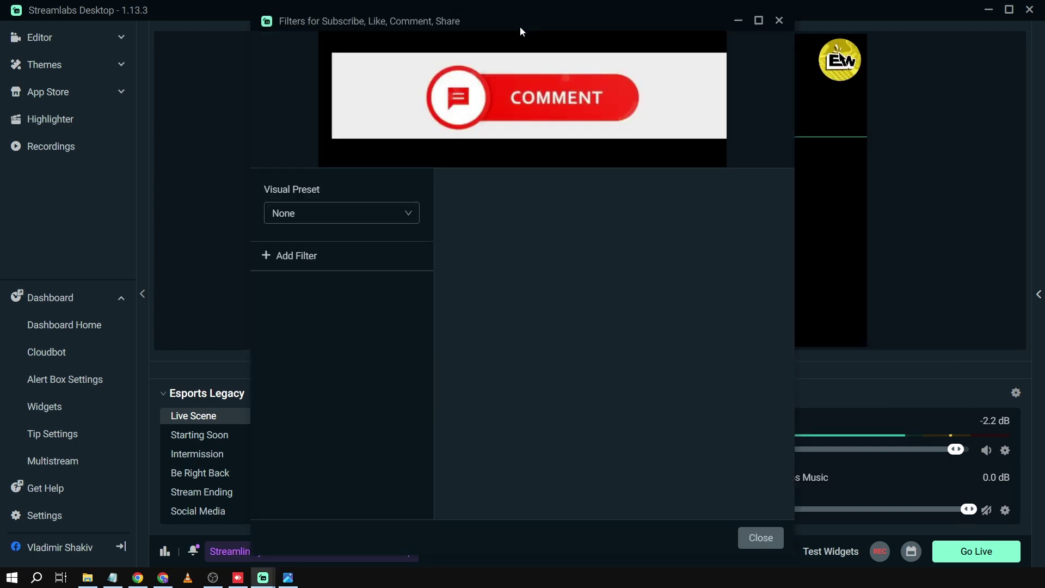
pyautogui.moveTo(601, 25); pyautogui.dragTo(765, 34)
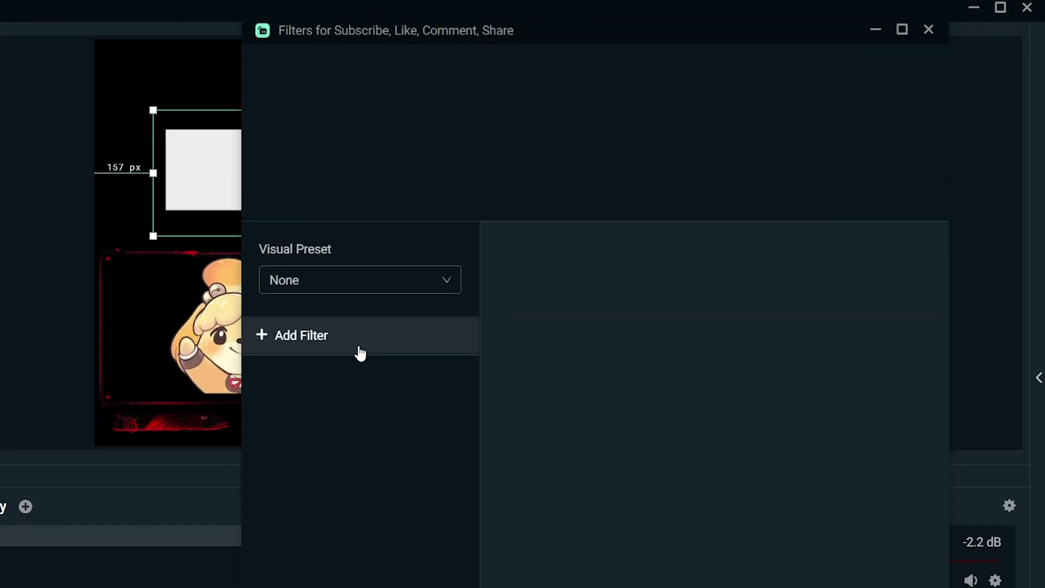
pyautogui.click(359, 353)
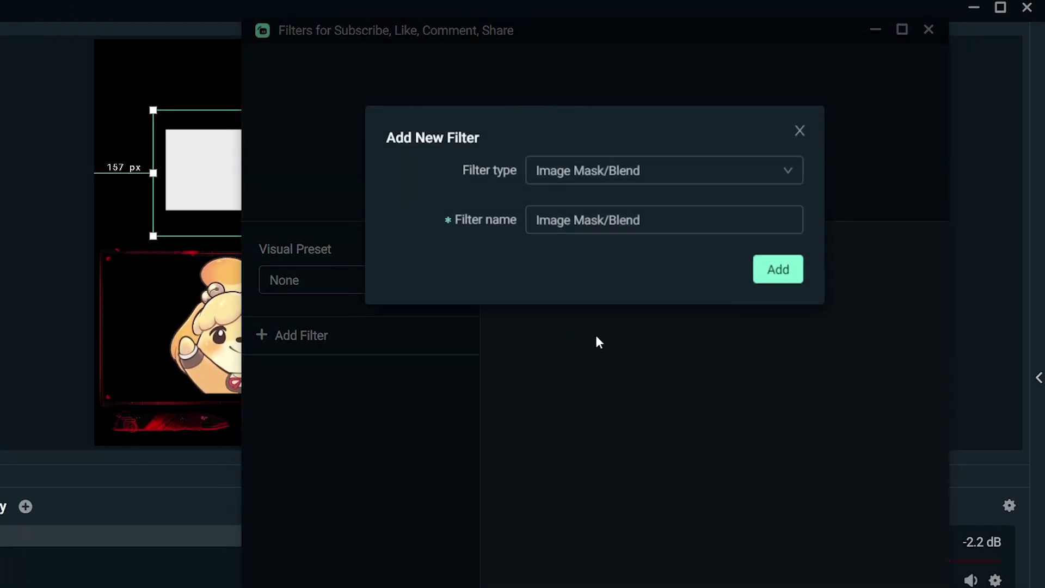
pyautogui.click(644, 180)
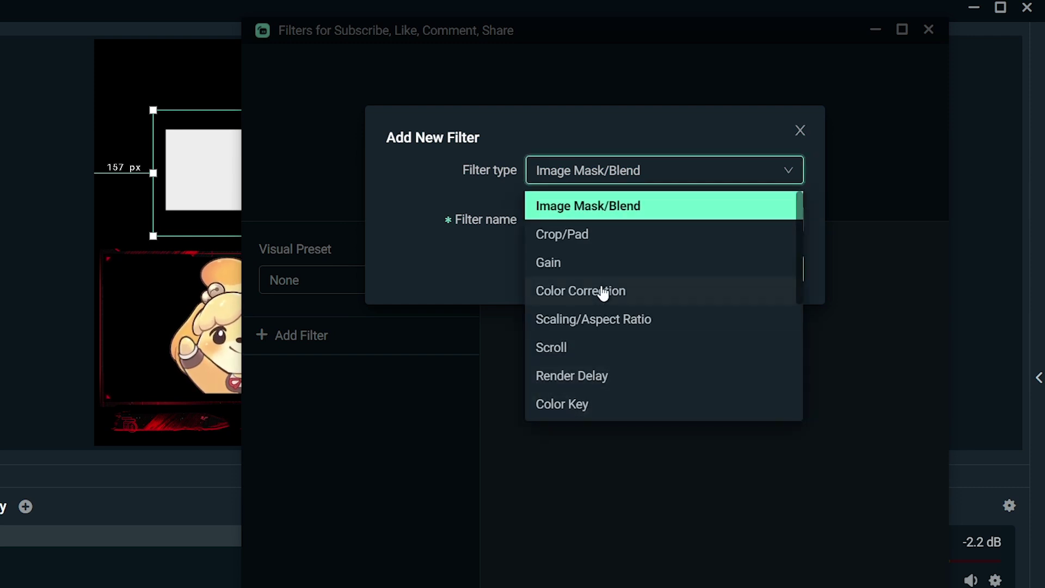
pyautogui.click(605, 405)
pyautogui.click(779, 275)
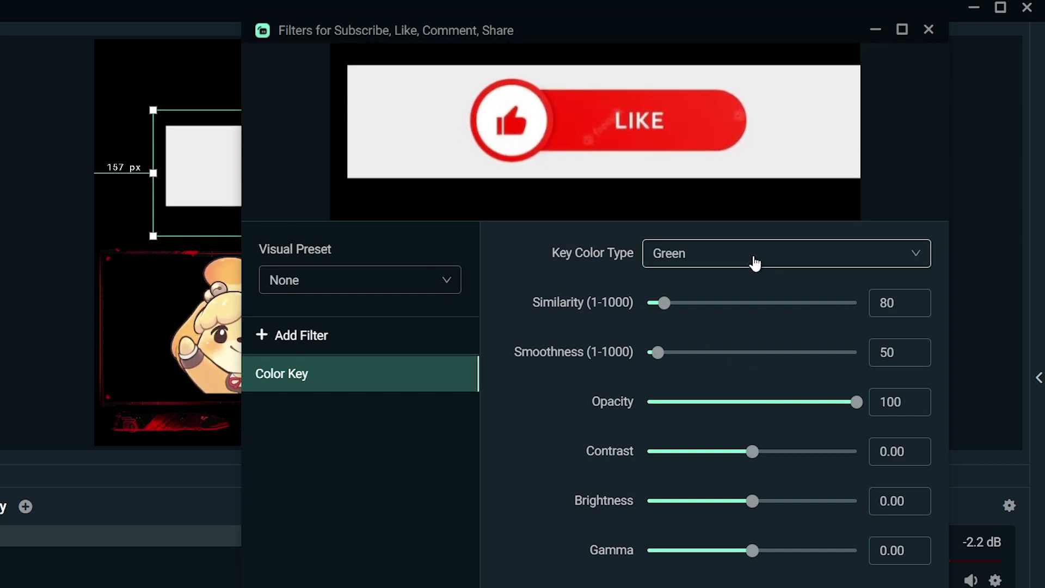
# Step: Set the Color Key to a custom colour sampled from the banner's white background (#edededff)
pyautogui.click(754, 262)
pyautogui.click(699, 401)
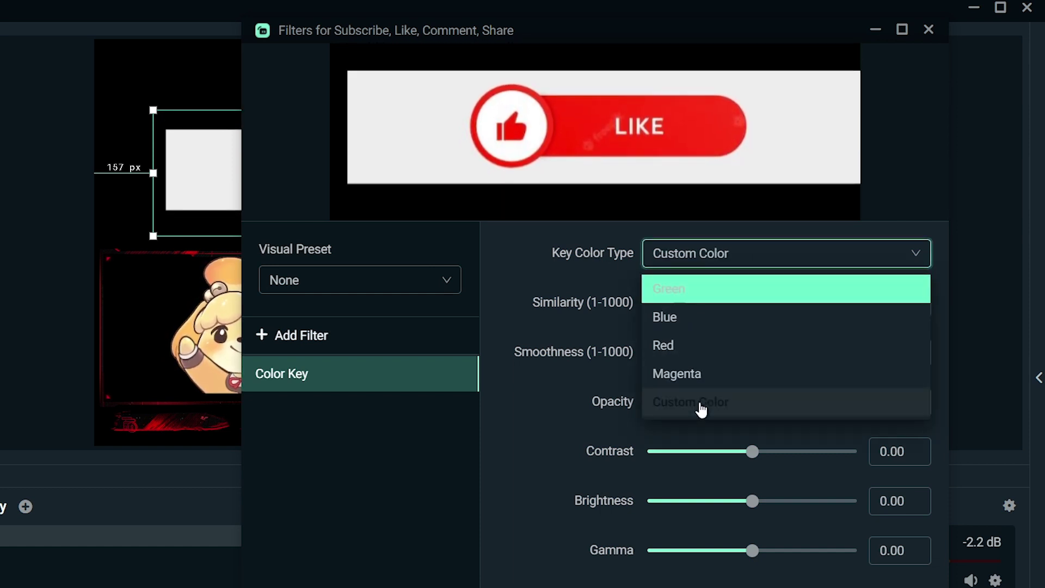
pyautogui.click(916, 303)
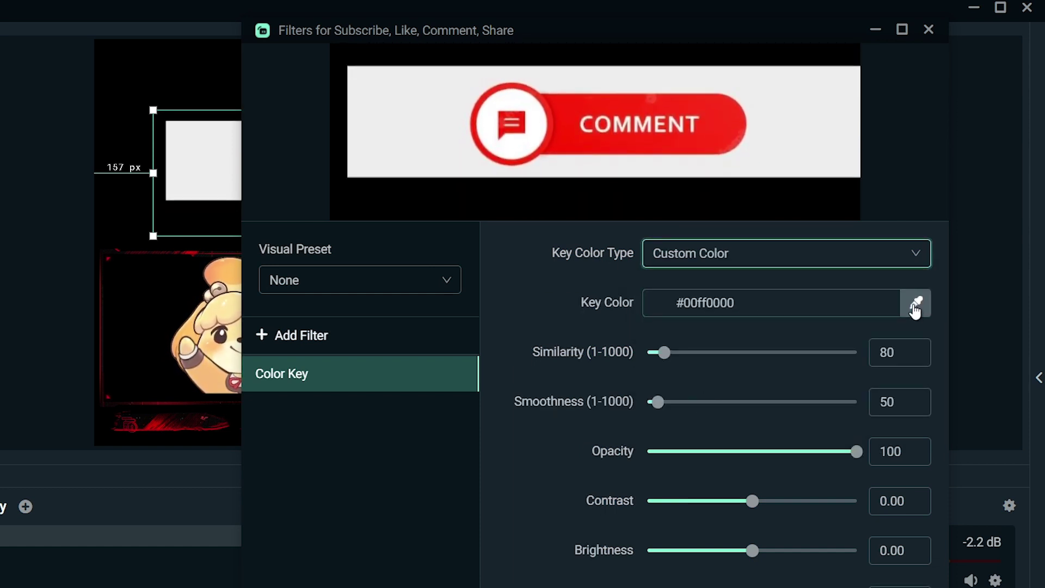
pyautogui.click(816, 147)
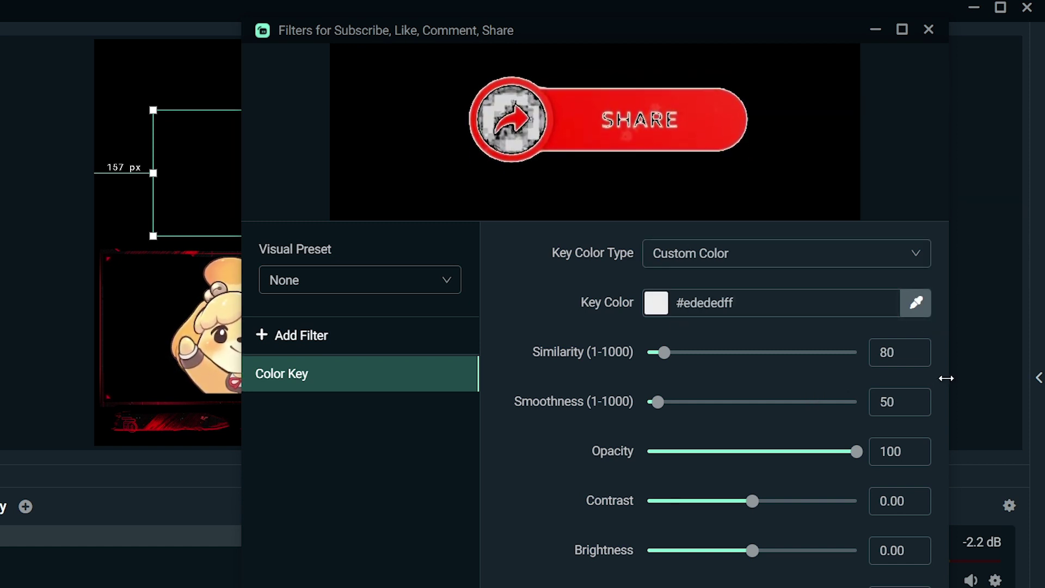
# Step: Set Similarity to 500 and Smoothness to 80, then close the Filters window
pyautogui.click(881, 344)
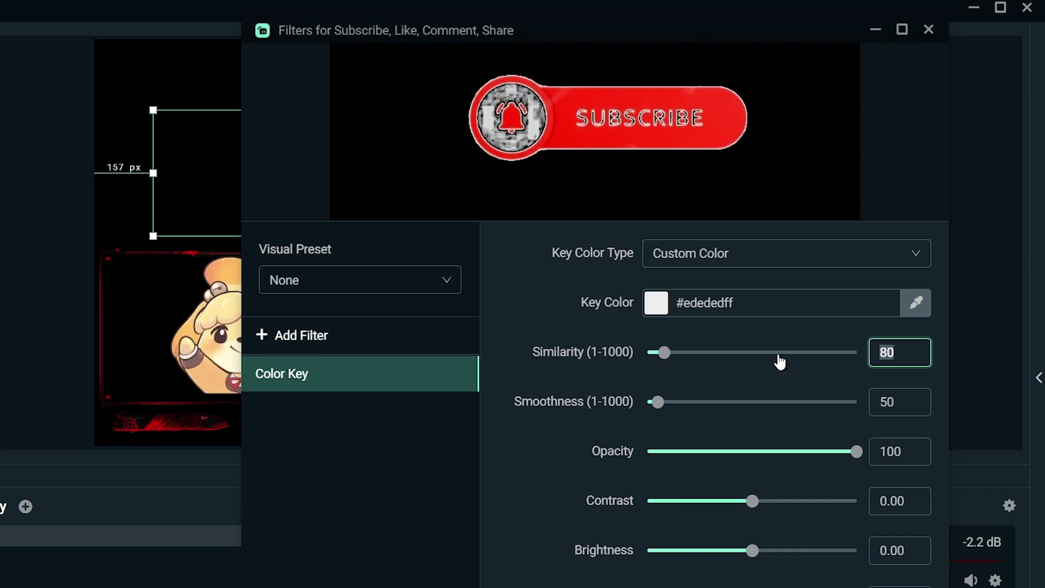
pyautogui.write('500')
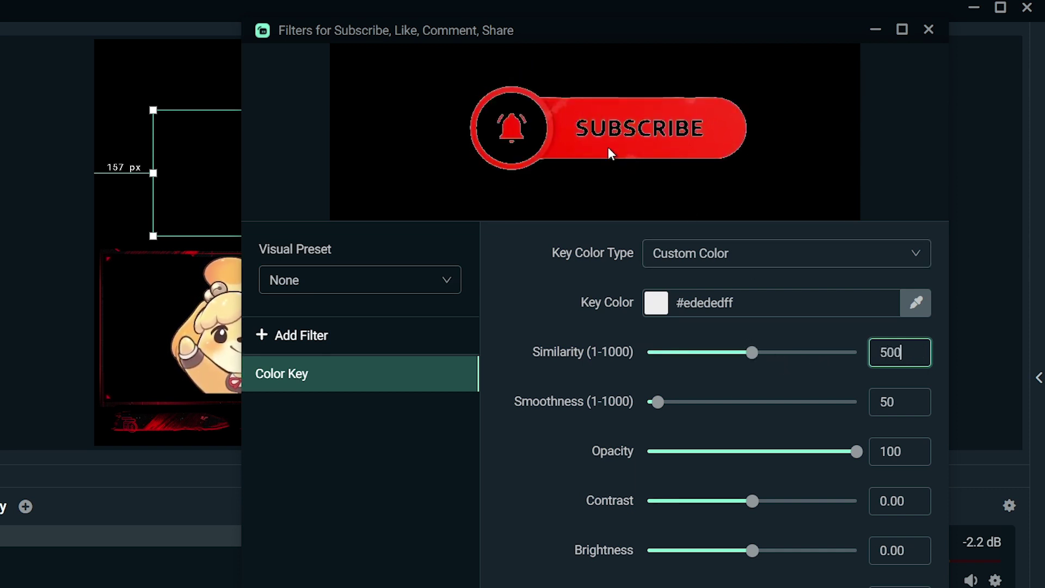
pyautogui.click(909, 402)
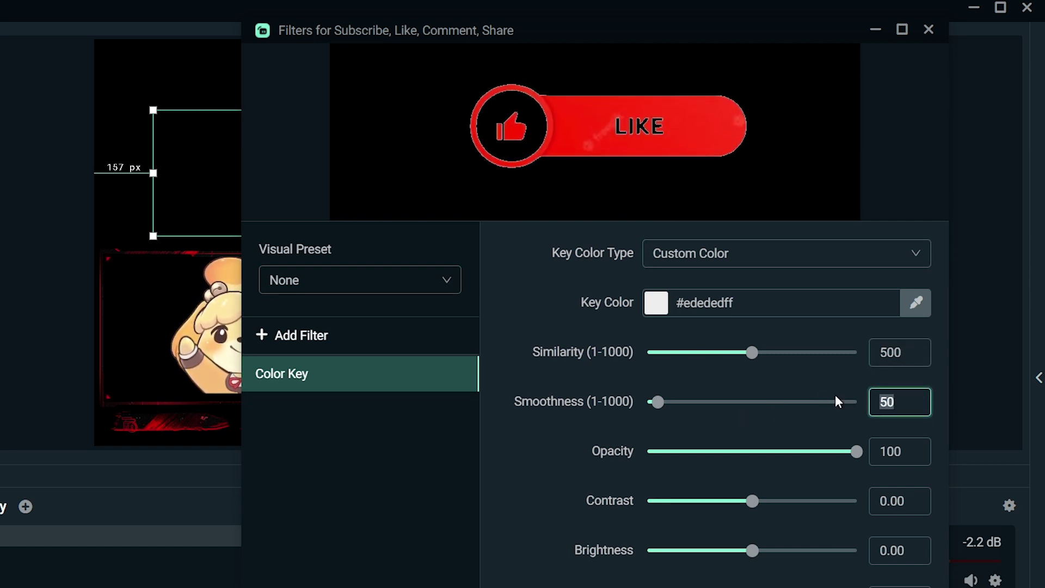
pyautogui.write('80')
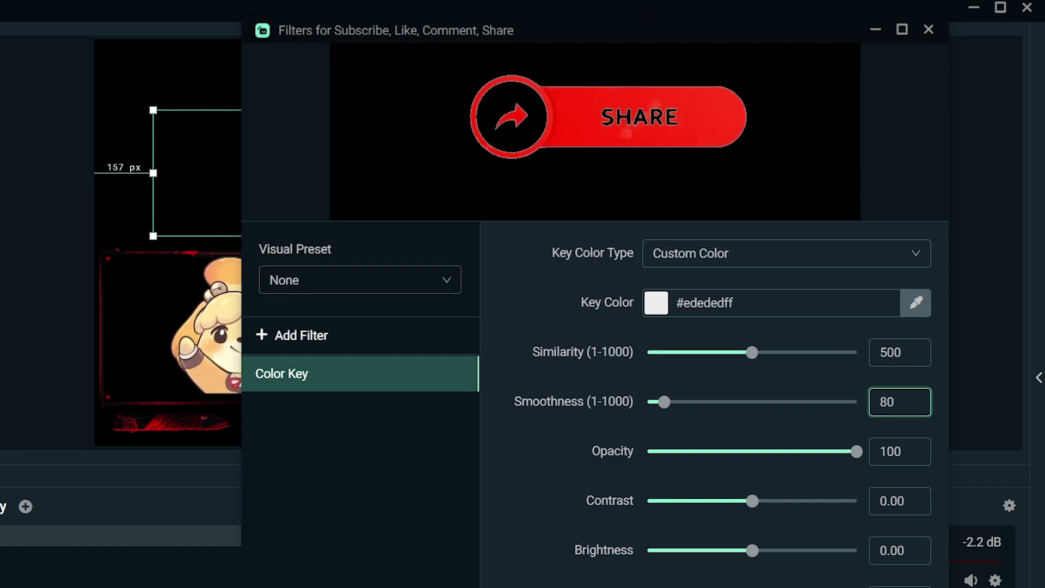
pyautogui.press('Escape')
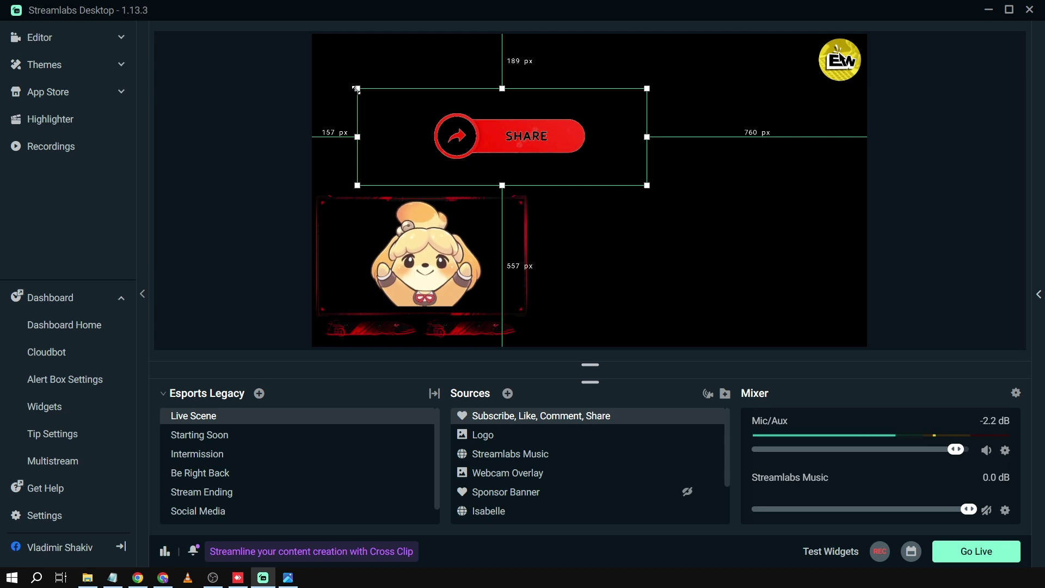
# Step: Shrink the rotating Subscribe/Like/Comment/Share banner and place it in the Live Scene's bottom-right corner
pyautogui.moveTo(153, 110); pyautogui.dragTo(122, 102)
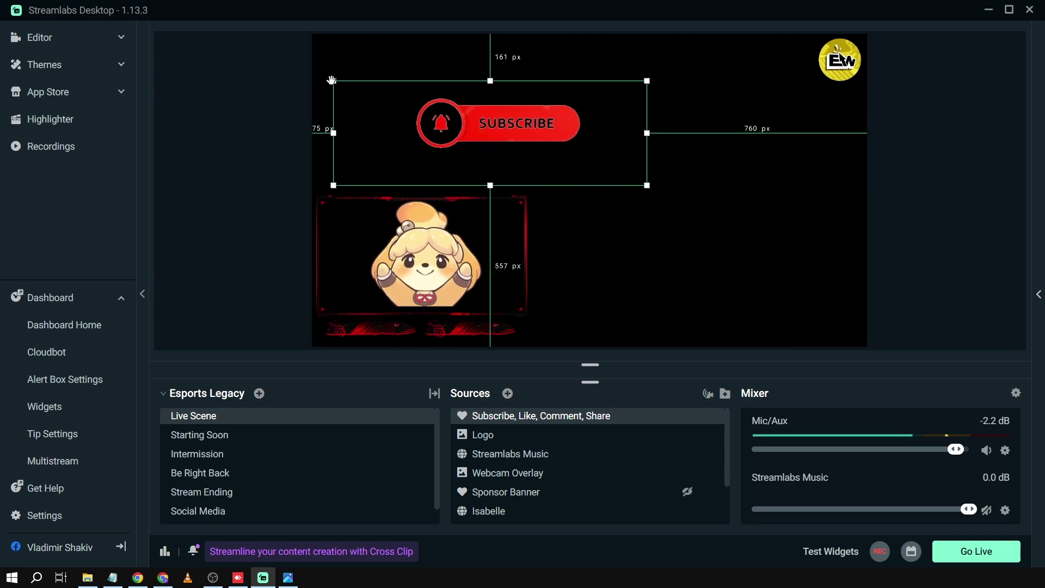
pyautogui.moveTo(334, 81); pyautogui.dragTo(739, 323)
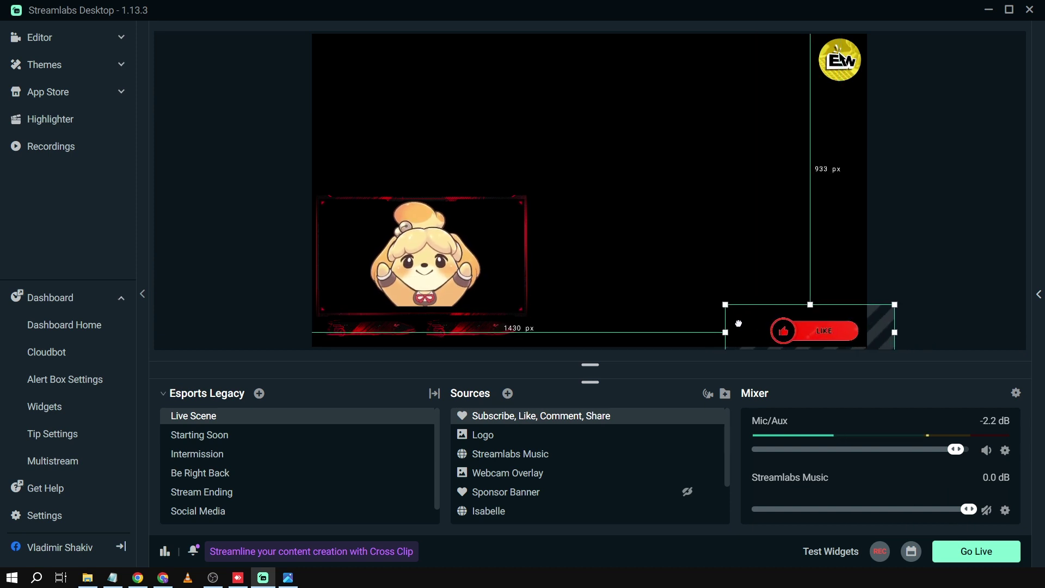
pyautogui.click(943, 248)
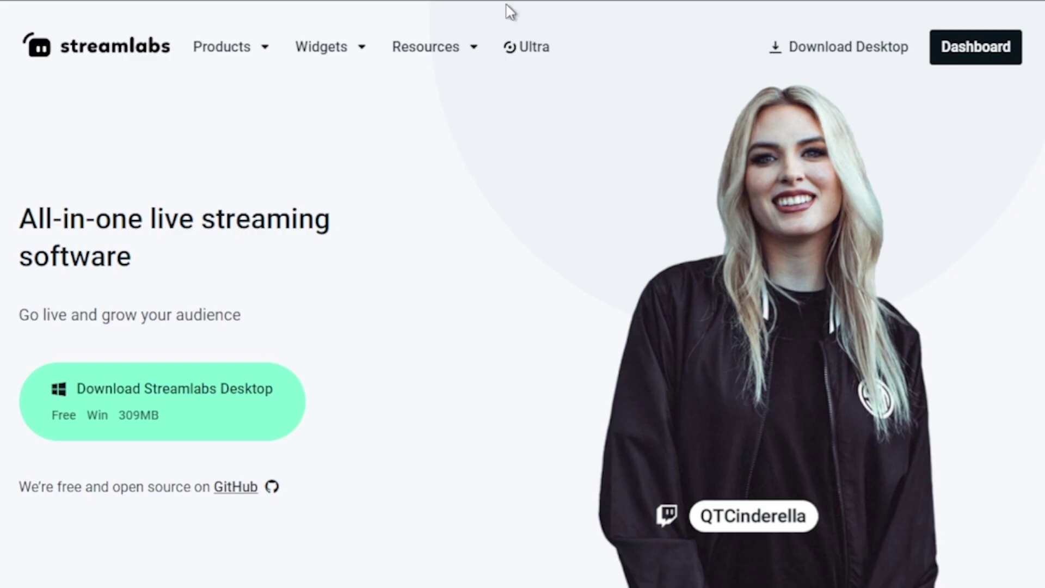
# Step: Look through the Streamlabs Ultra page, then the Video Editor Pro page
pyautogui.click(544, 49)
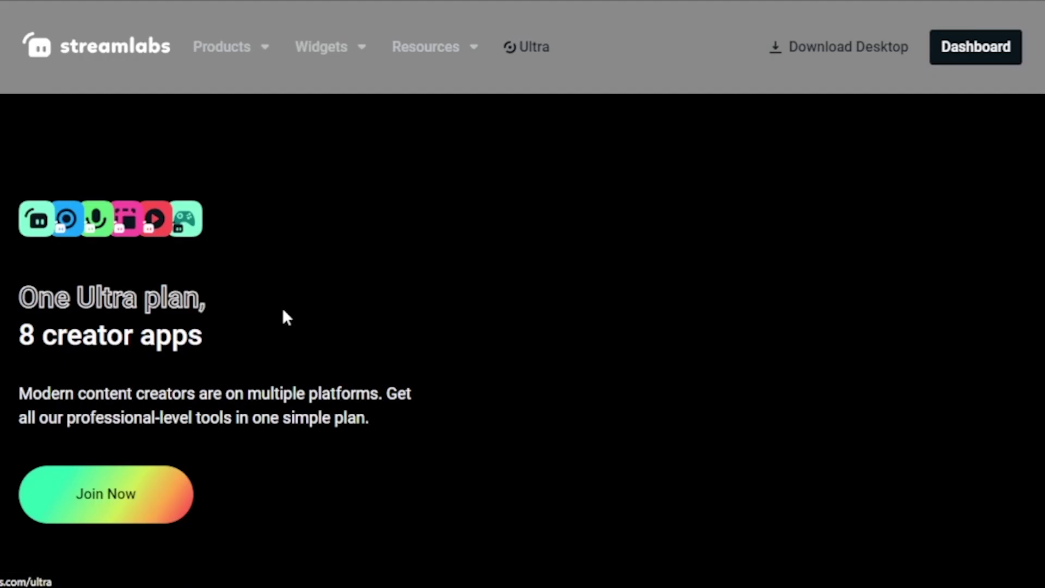
pyautogui.scroll(-10, 294, 305)
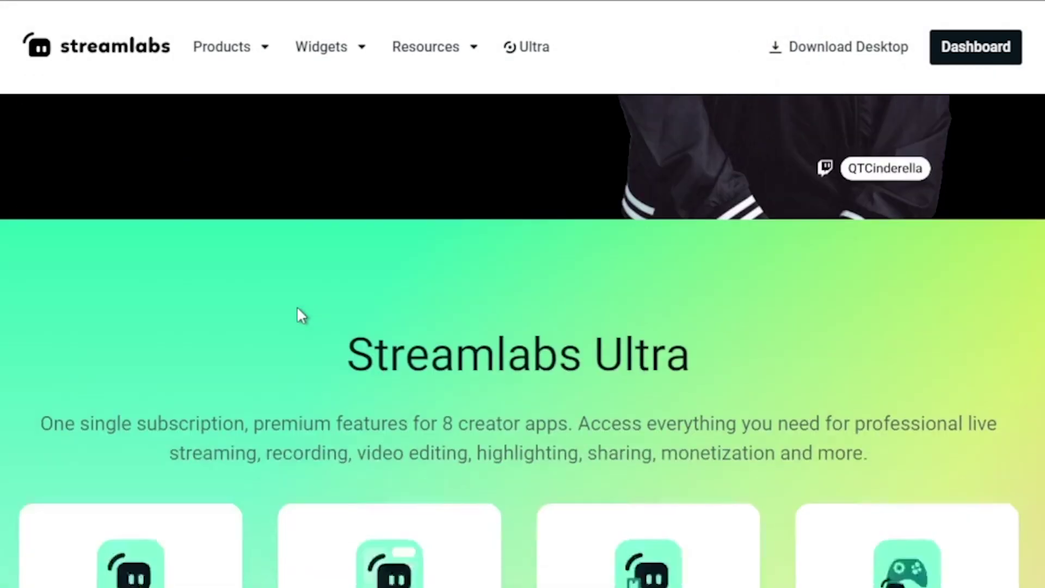
pyautogui.scroll(-1, 302, 315)
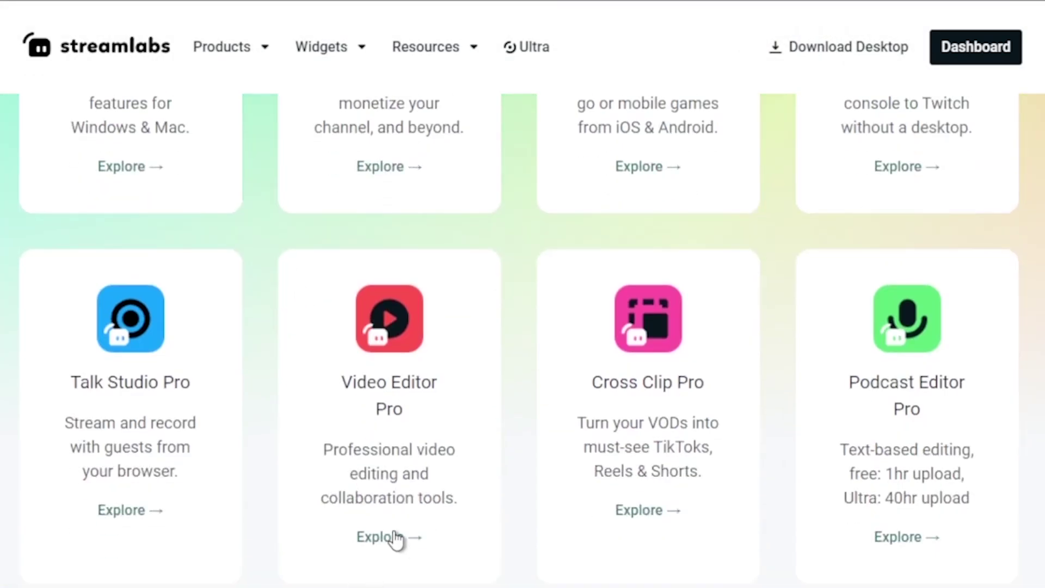
pyautogui.click(376, 453)
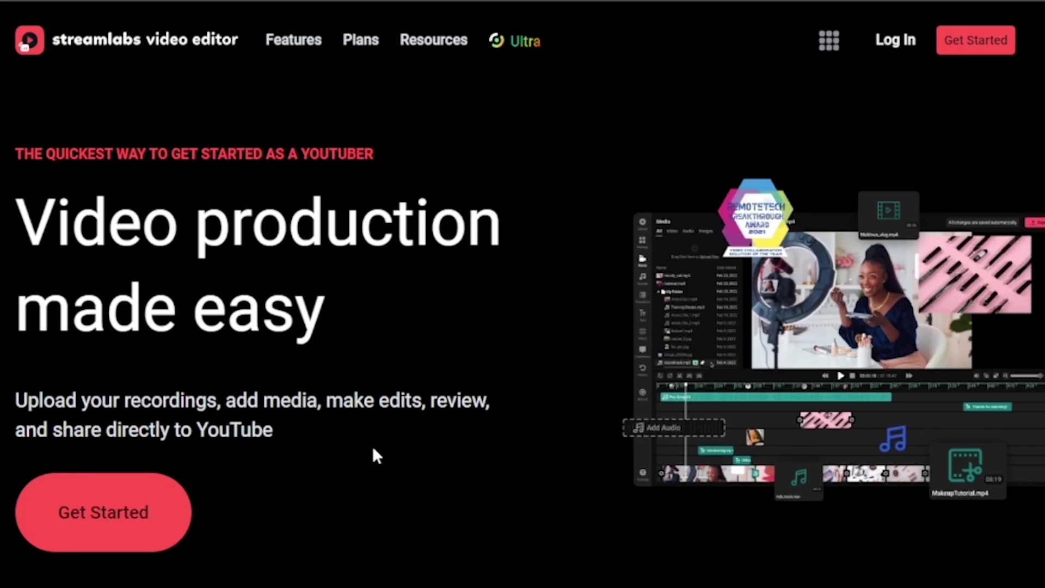
pyautogui.scroll(-10, 372, 445)
pyautogui.scroll(2, 373, 450)
pyautogui.scroll(-5, 392, 443)
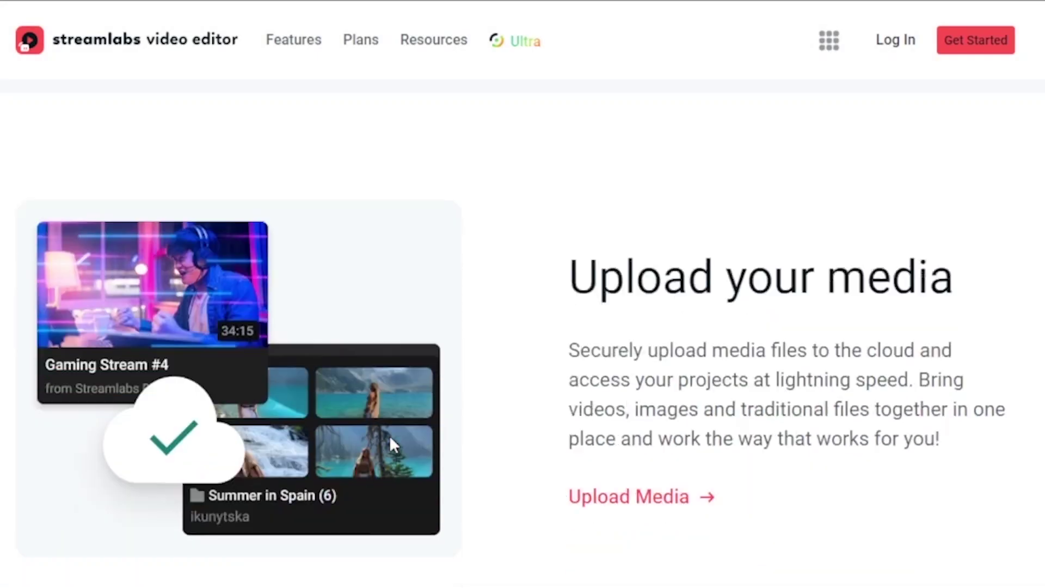
pyautogui.scroll(-10, 391, 440)
pyautogui.scroll(-12, 392, 443)
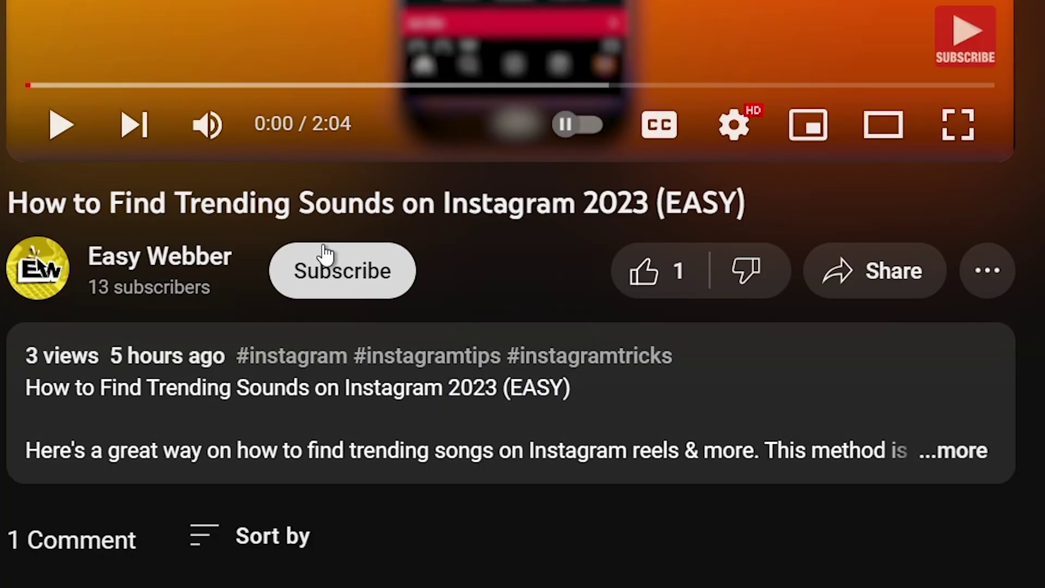
# Step: Subscribe to the YouTube video's channel and set its notifications to All
pyautogui.click(327, 255)
pyautogui.click(467, 289)
pyautogui.click(397, 353)
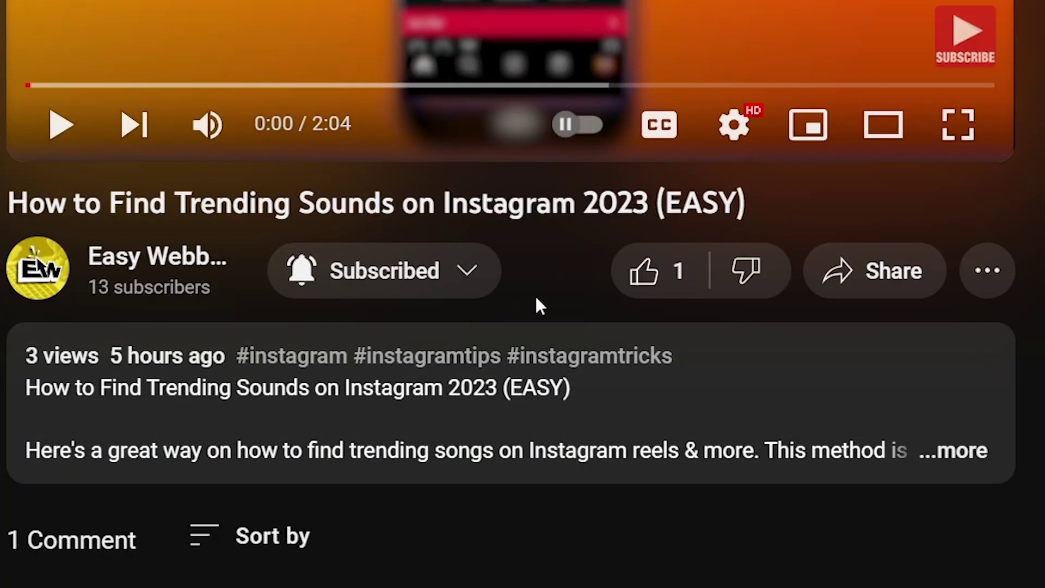